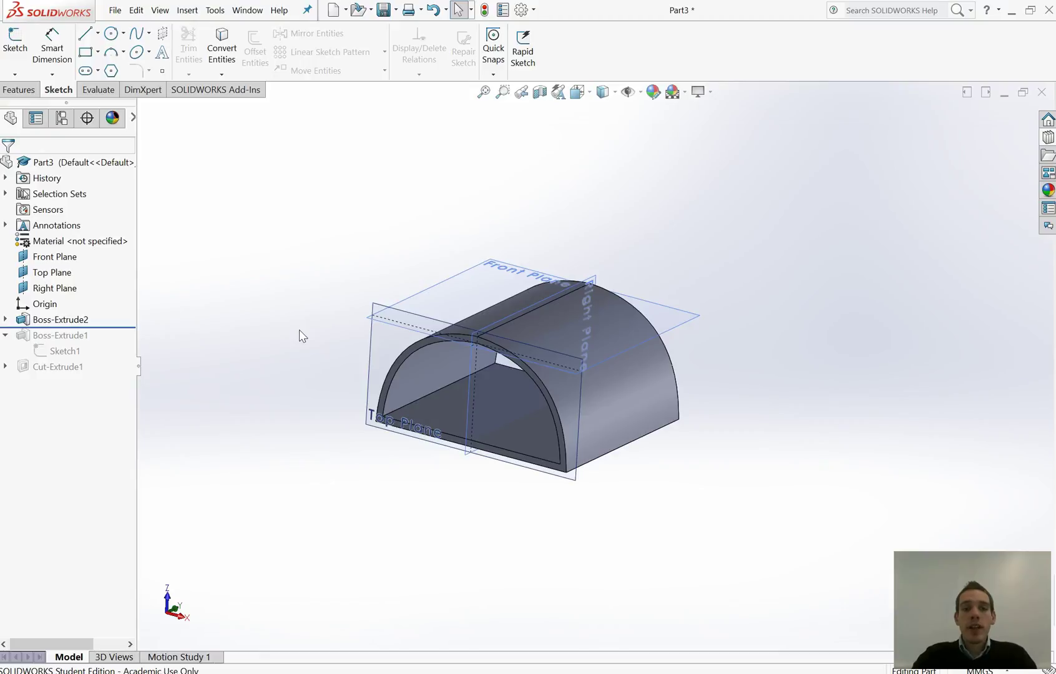
- Edit the Boss-Extrude2 feature and set its blind extrusion depth to 80 mm
click(97, 327)
mouse_move(98, 328)
mouse_down()
mouse_move(102, 312)
mouse_move(101, 326)
mouse_up()
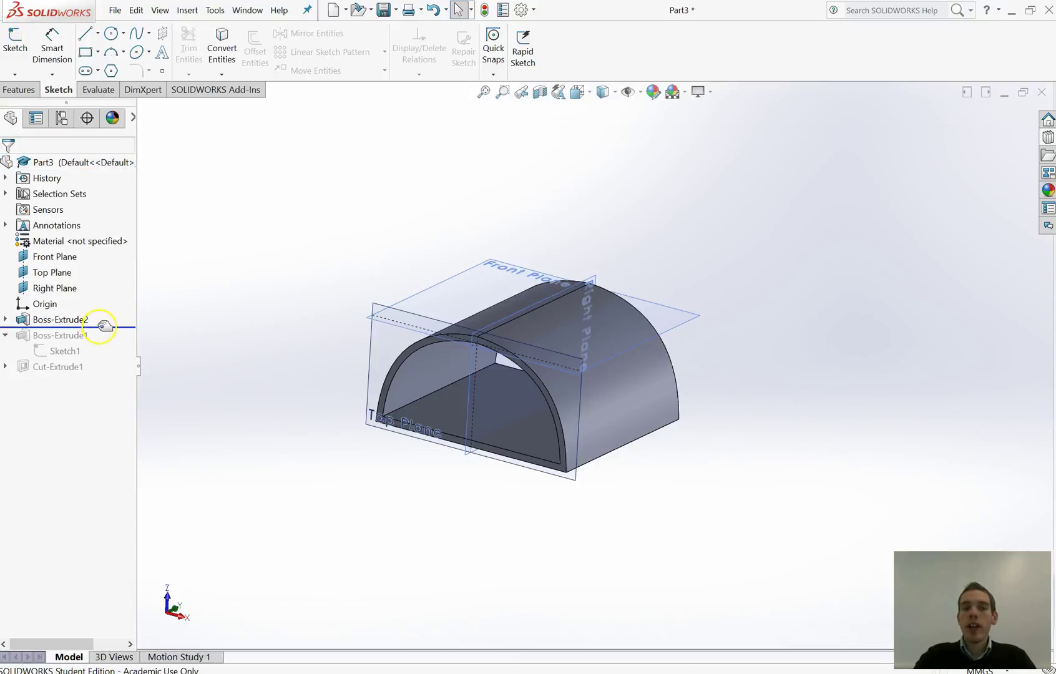
right_click(71, 324)
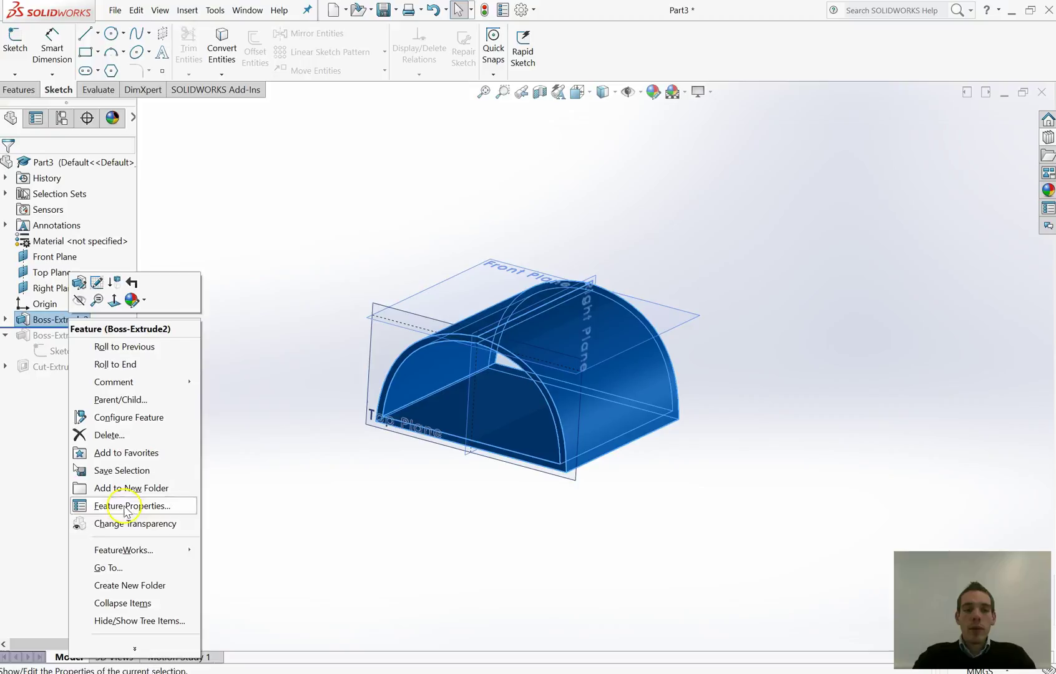
click(78, 284)
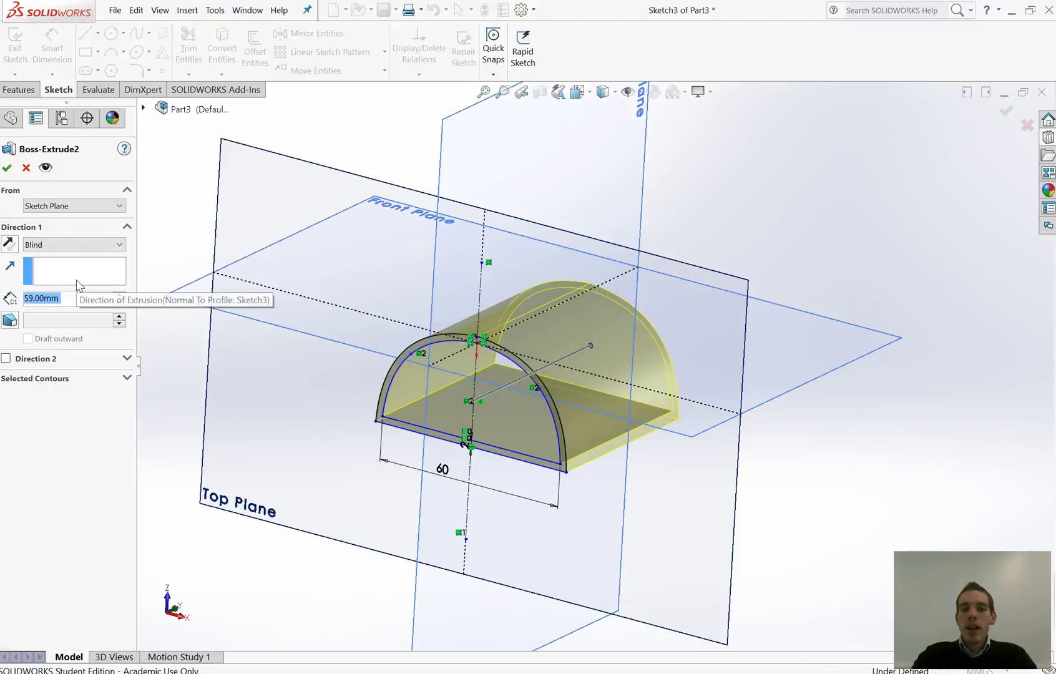
middle_drag(497, 412, 485, 407)
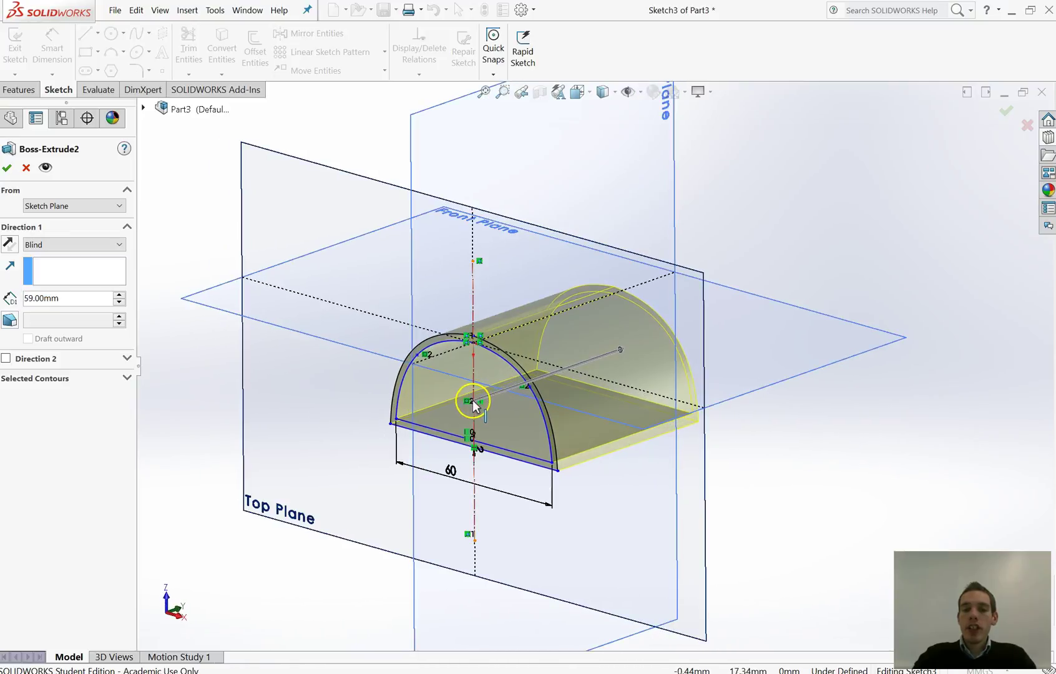
double_click(52, 302)
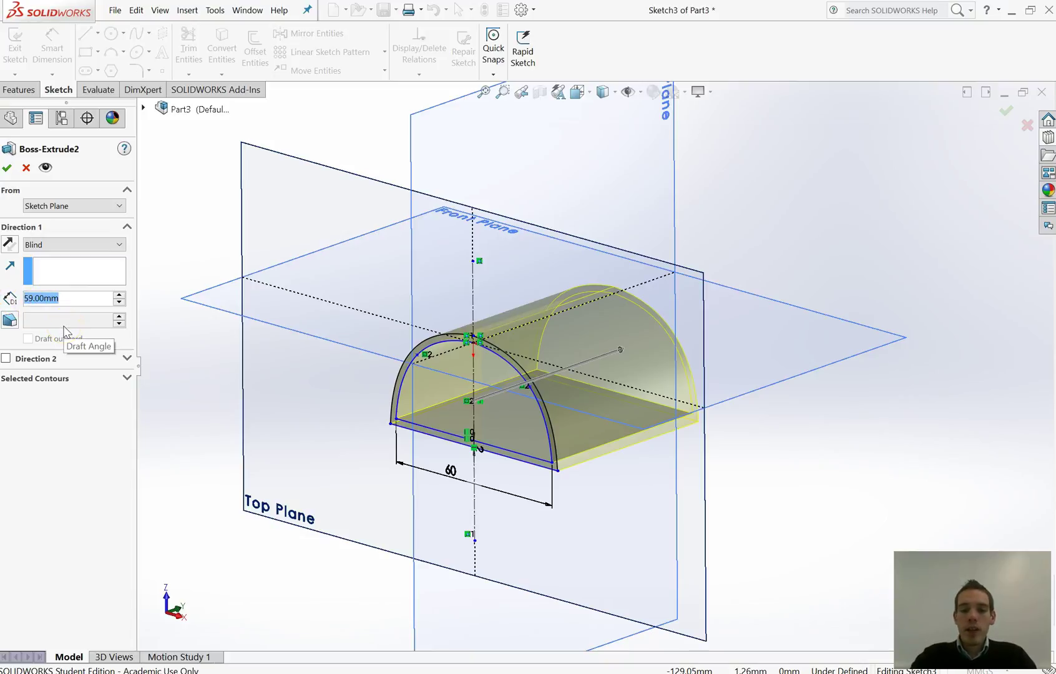
text(80)
key(Return)
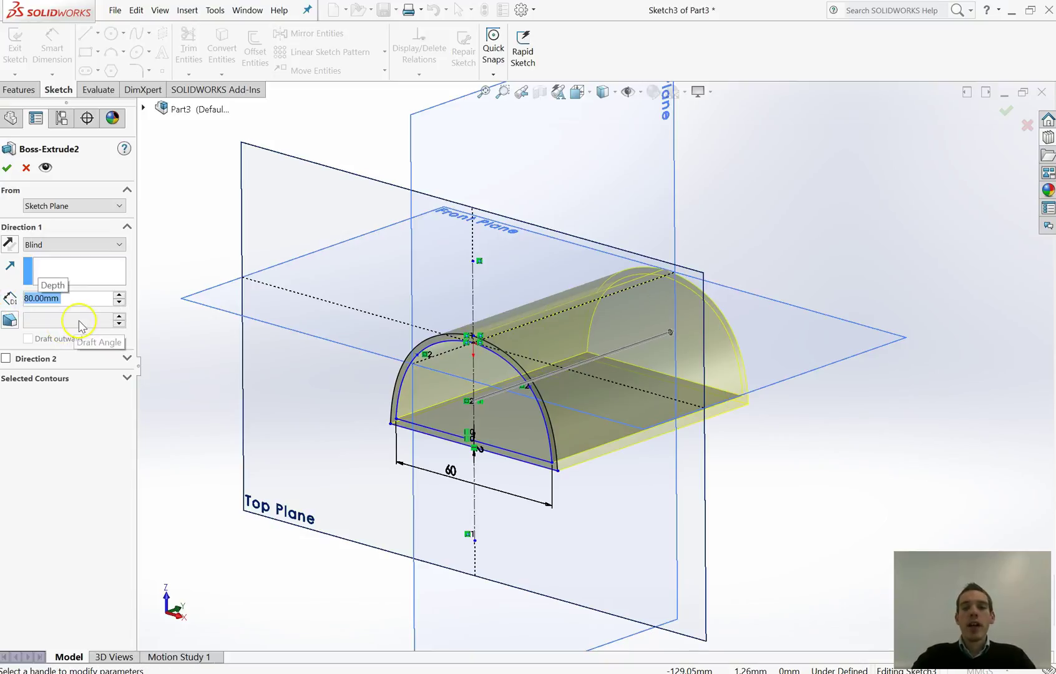
click(9, 167)
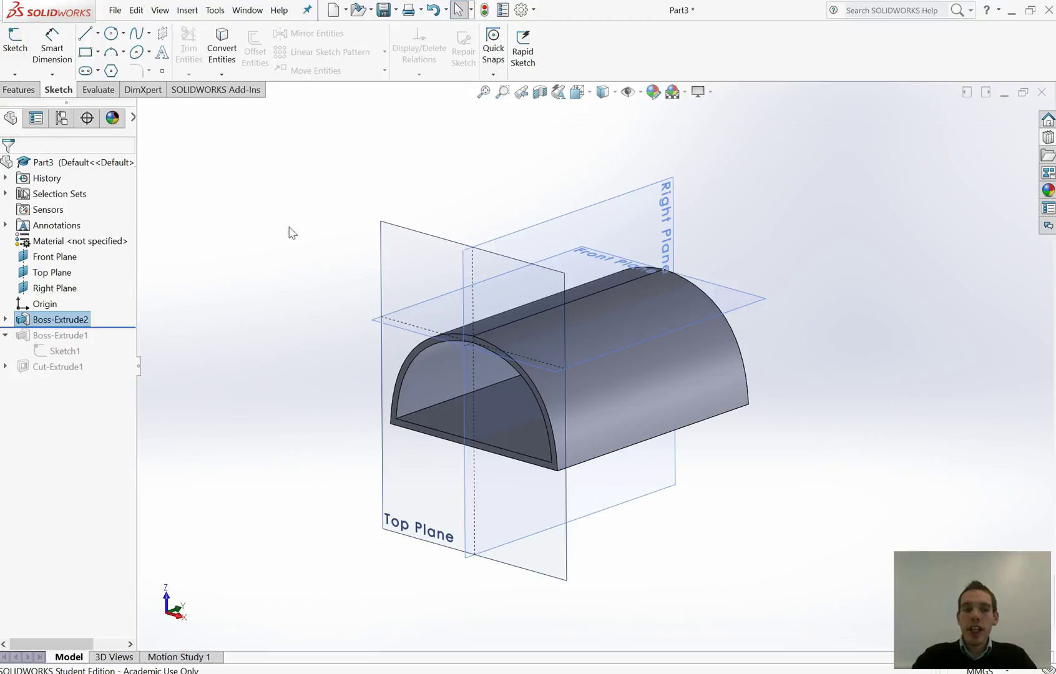
- Open the profile sketch of Boss-Extrude2 for editing, oriented normal to its sketch plane
mouse_move(296, 231)
middle_down()
mouse_move(294, 215)
mouse_move(276, 219)
mouse_move(289, 217)
middle_up()
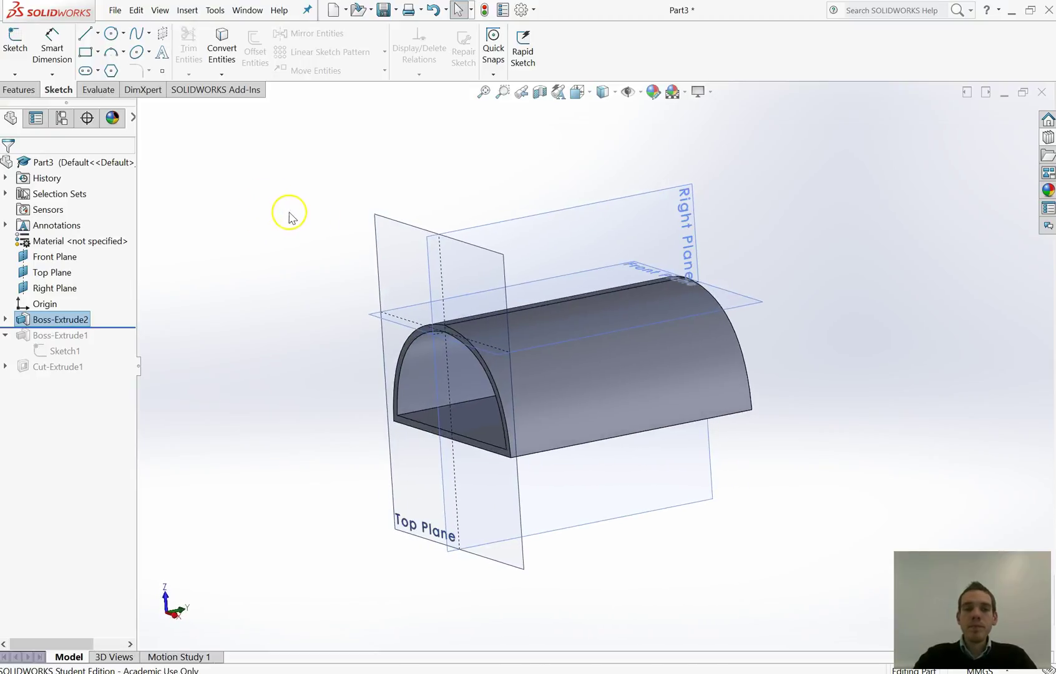
click(5, 319)
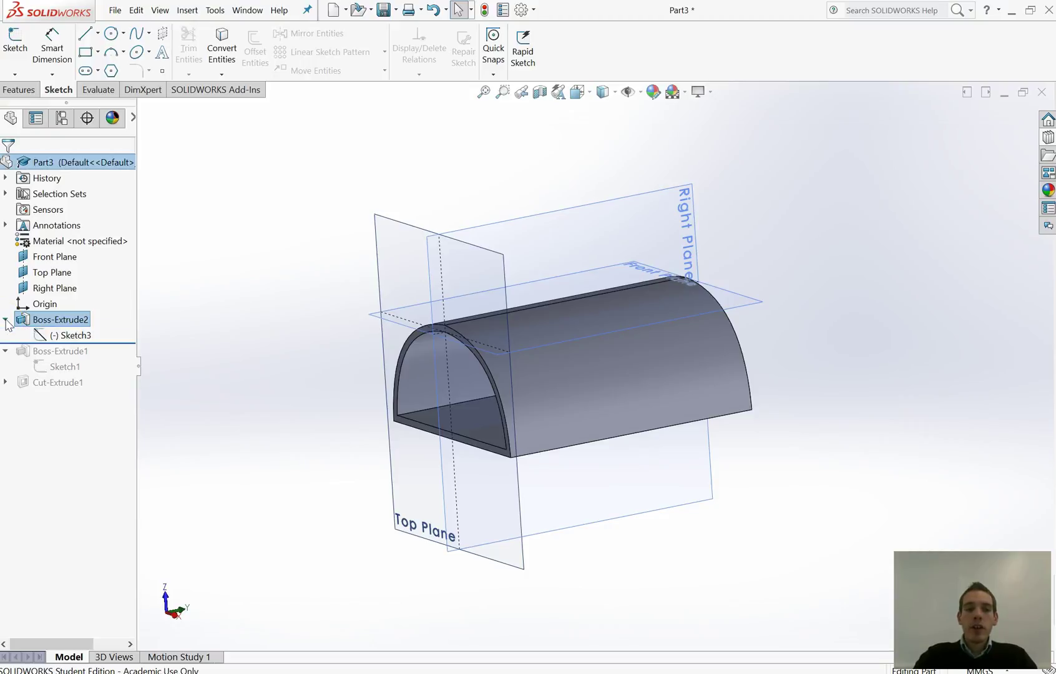
click(57, 336)
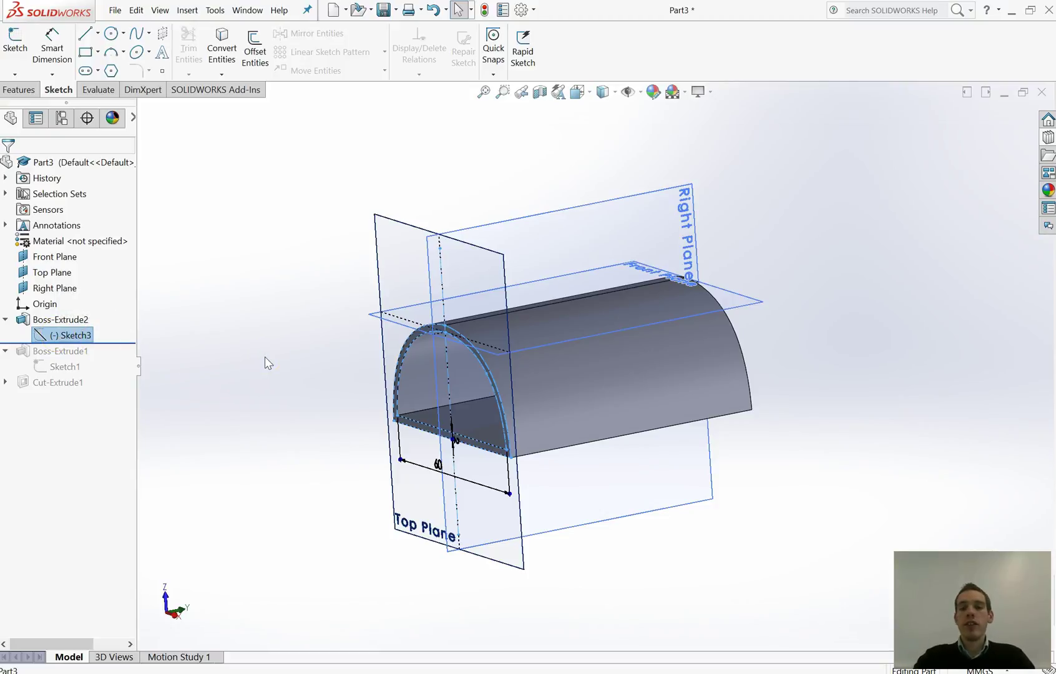
right_click(80, 336)
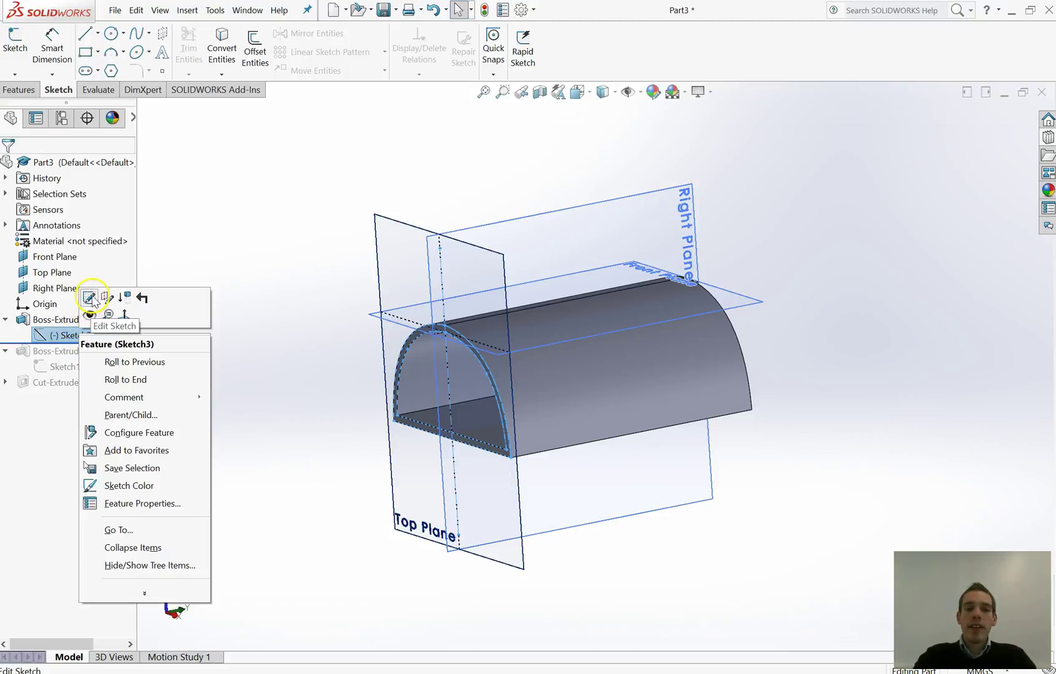
click(89, 298)
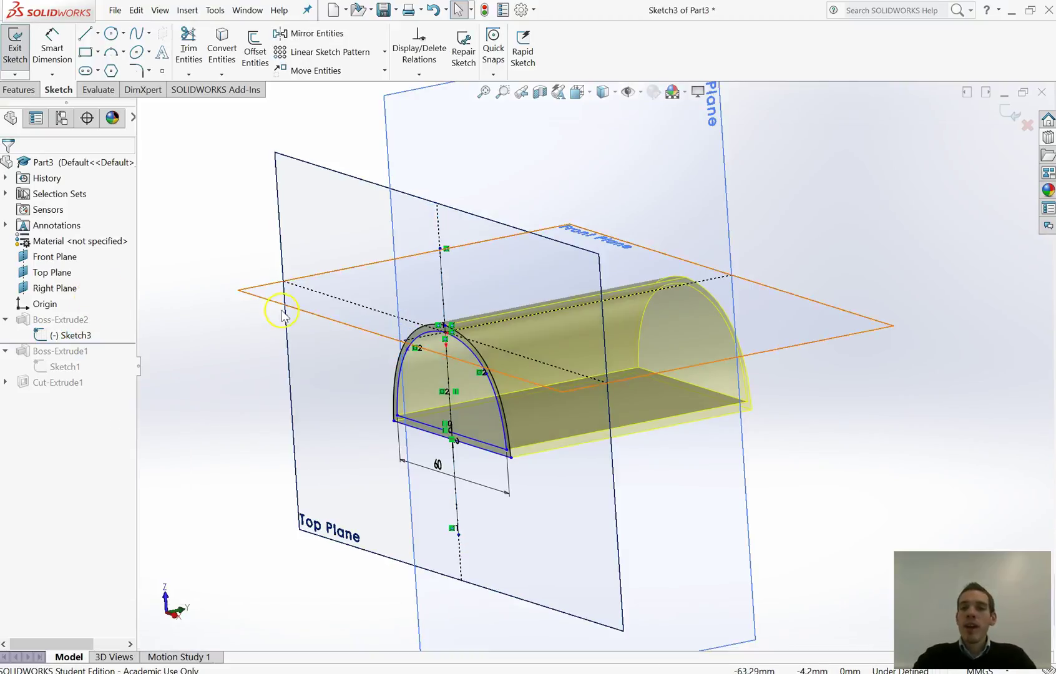
click(577, 92)
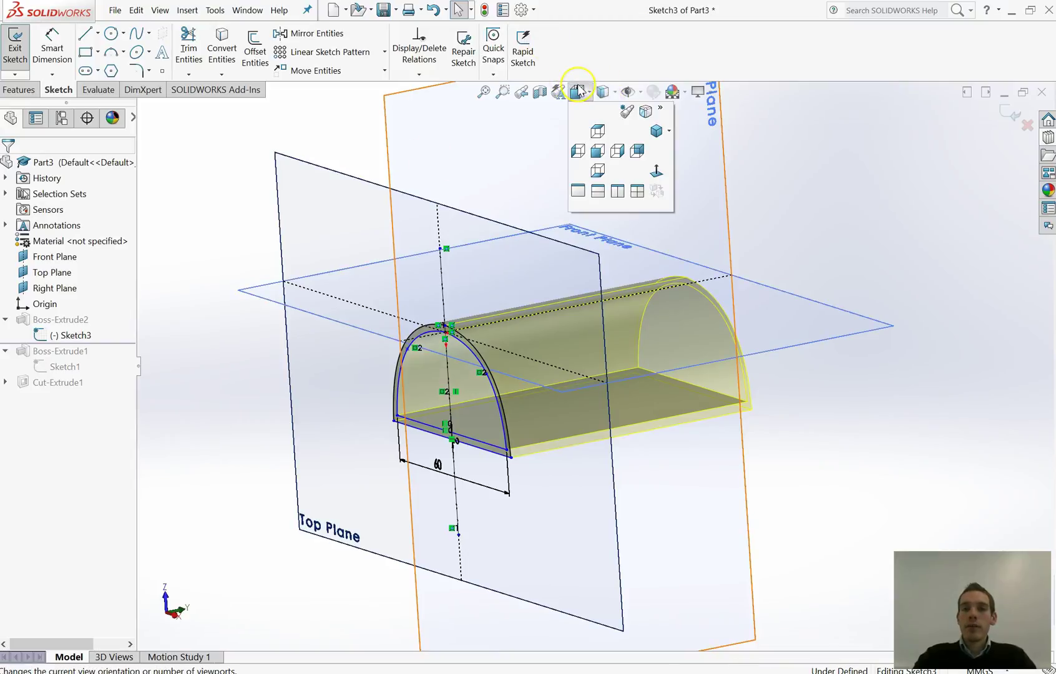
click(652, 167)
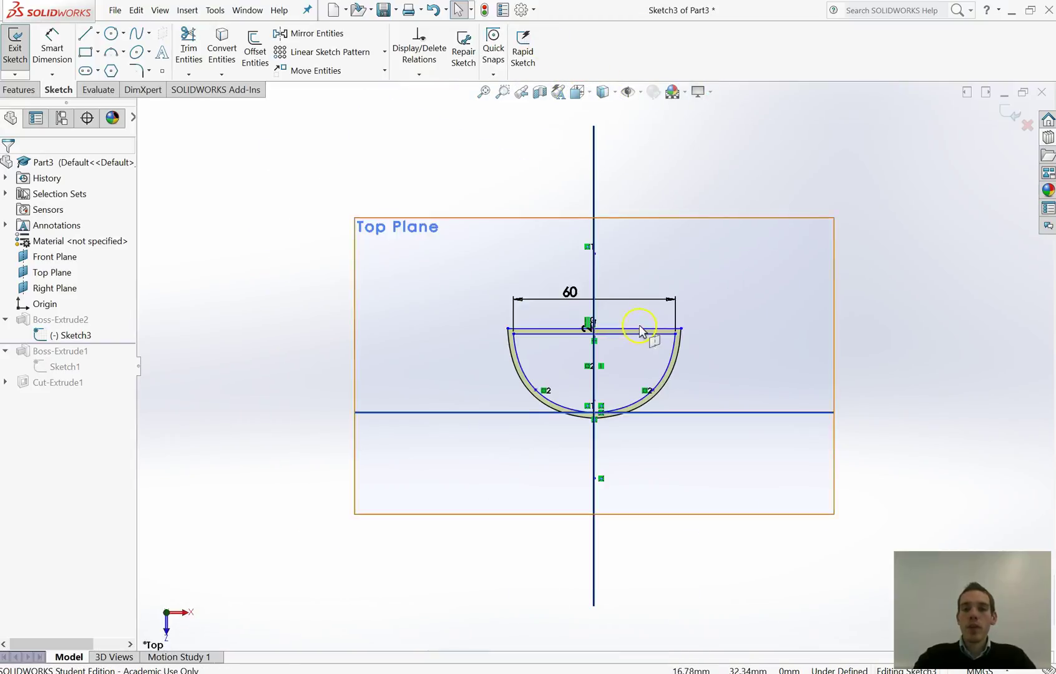
- Set the width dimension of the profile's inner straight line to 70 mm
scroll(645, 330, down, 3)
double_click(482, 272)
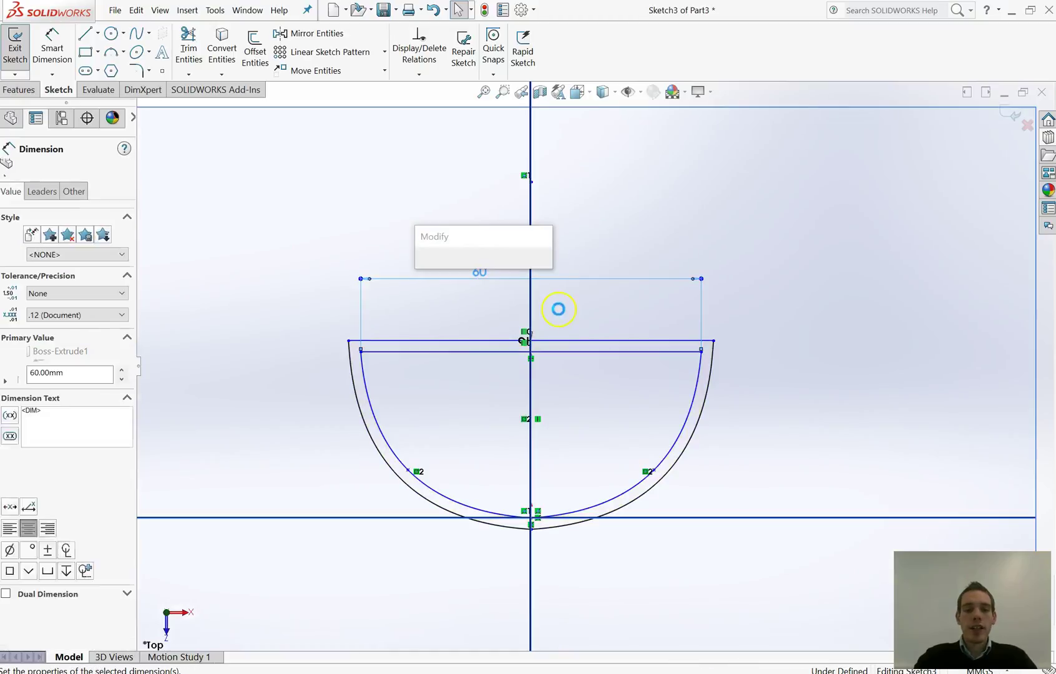
text(70)
key(Return)
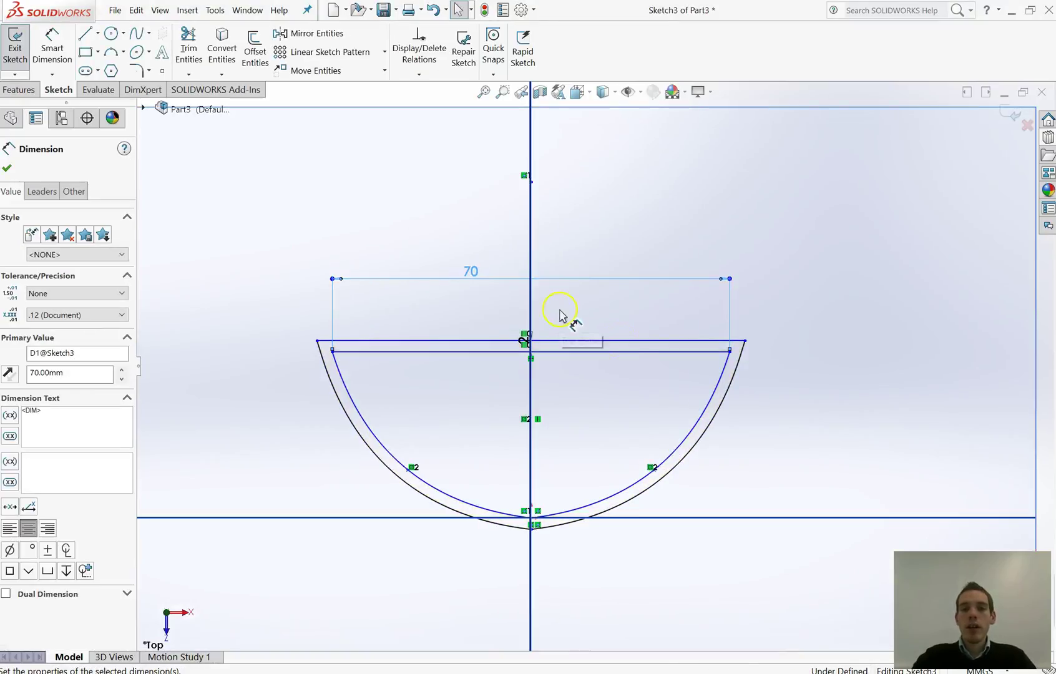
scroll(533, 528, down, 3)
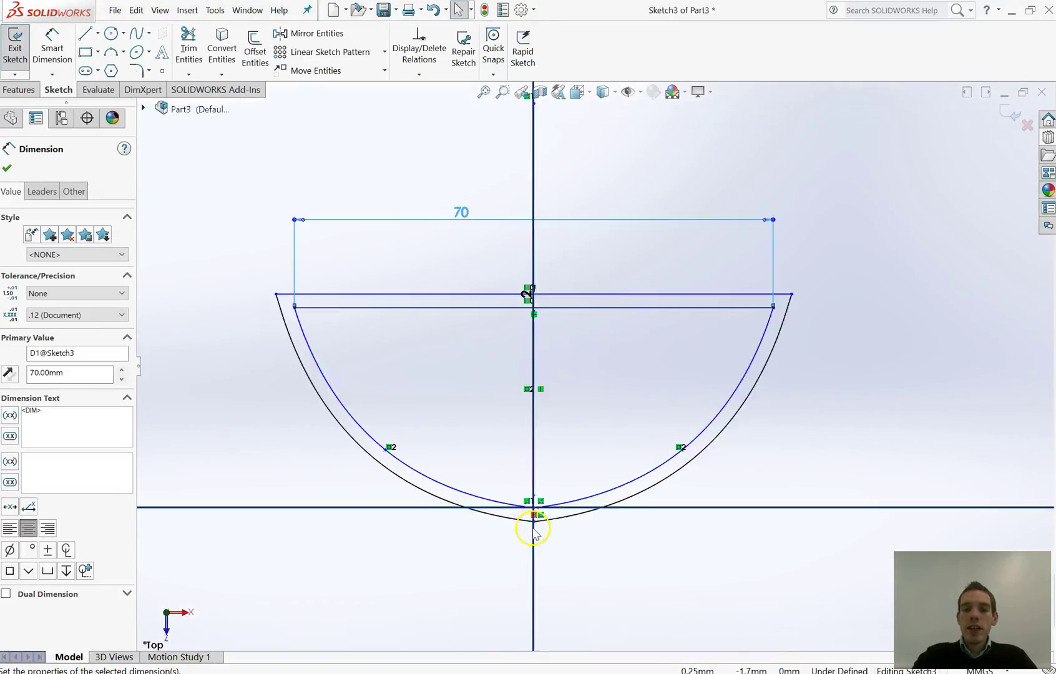
scroll(556, 493, down, 2)
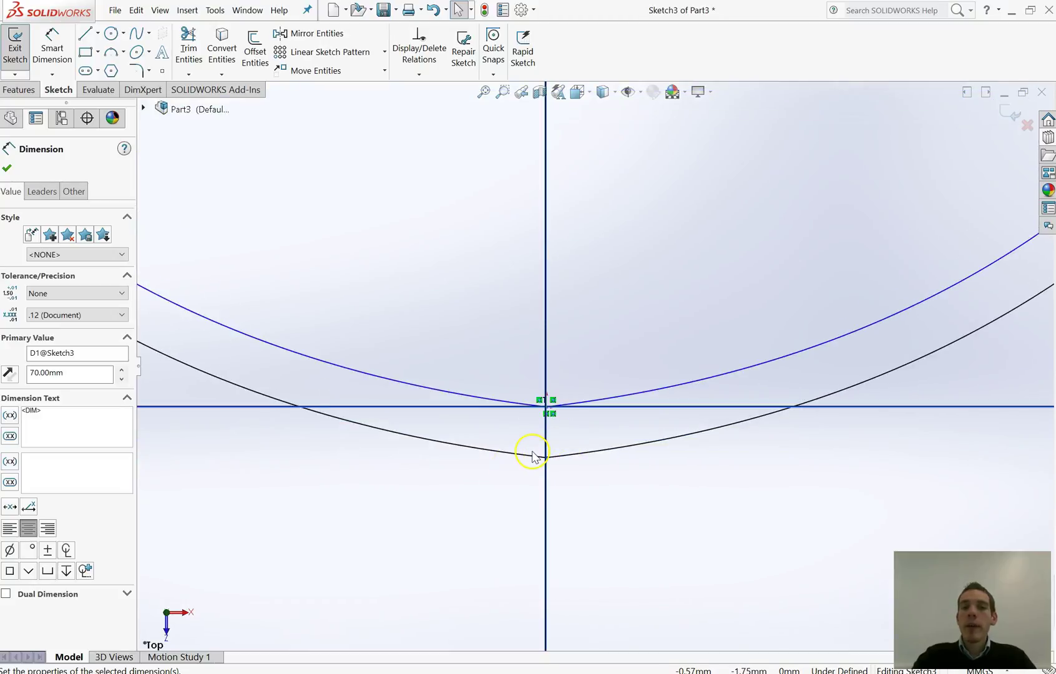
click(6, 168)
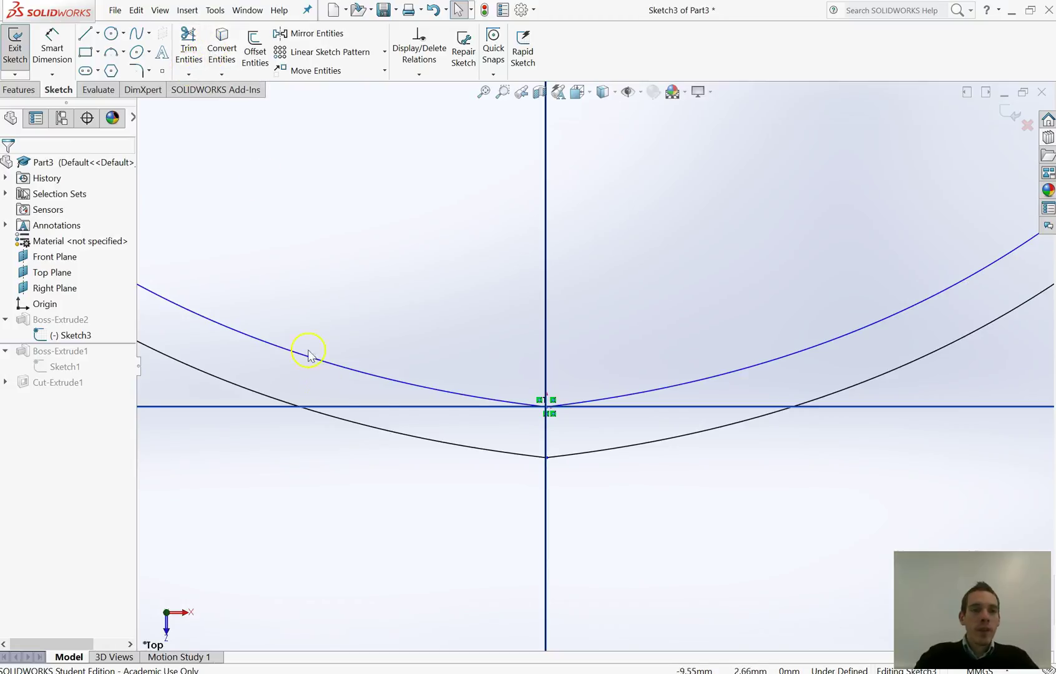
- Try to make the two outer offset splines tangent where they meet at the centerline
click(465, 447)
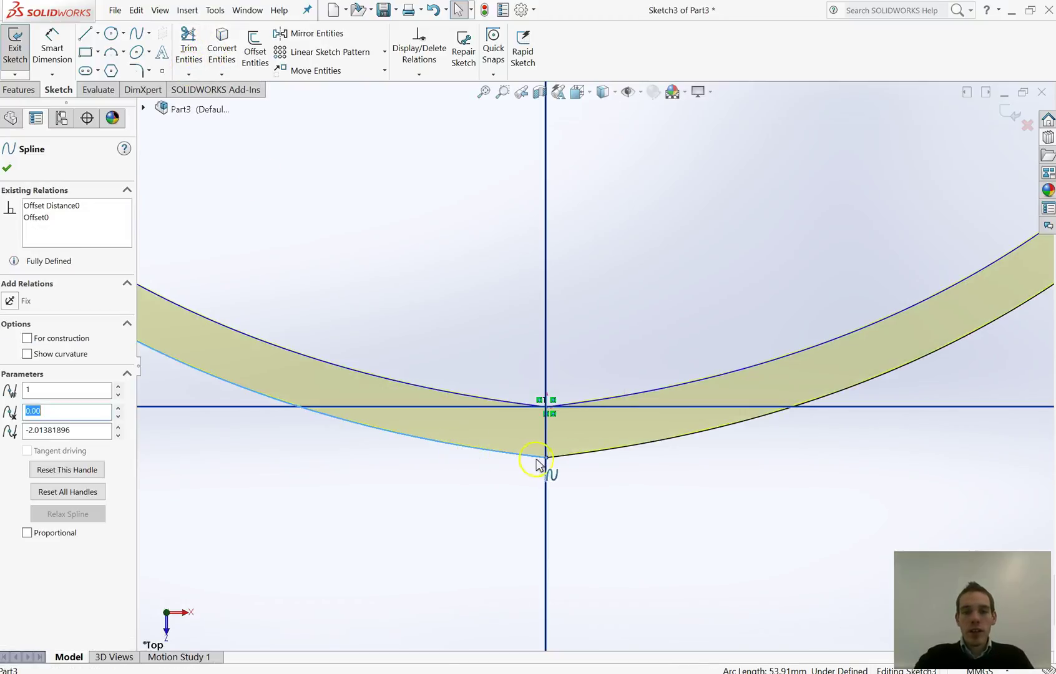
ctrl+click(566, 462)
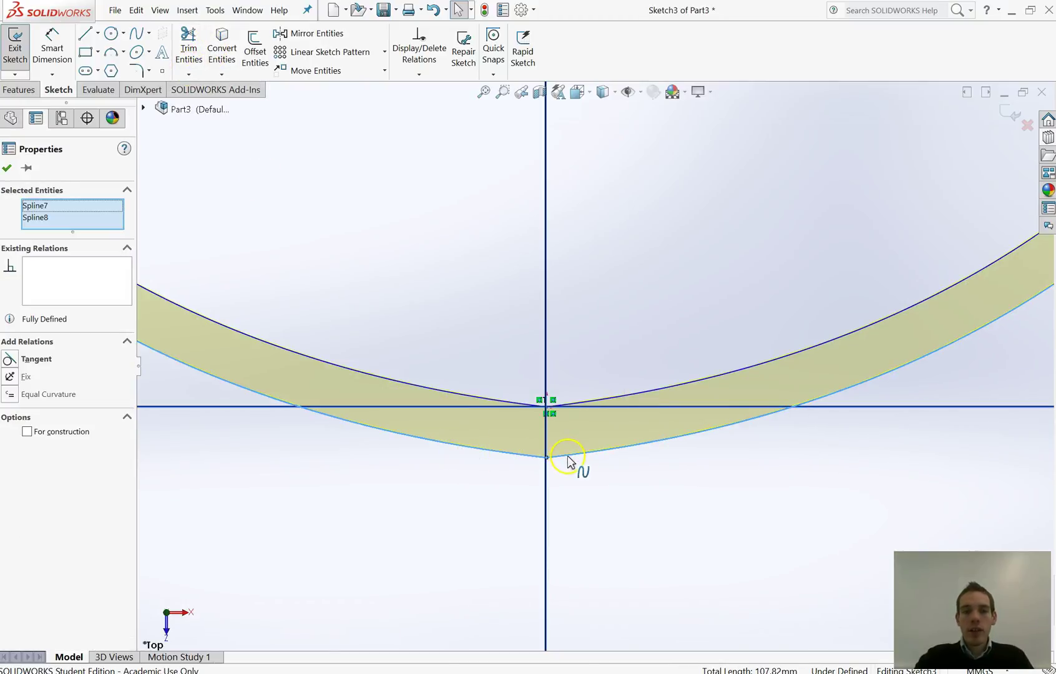
click(9, 359)
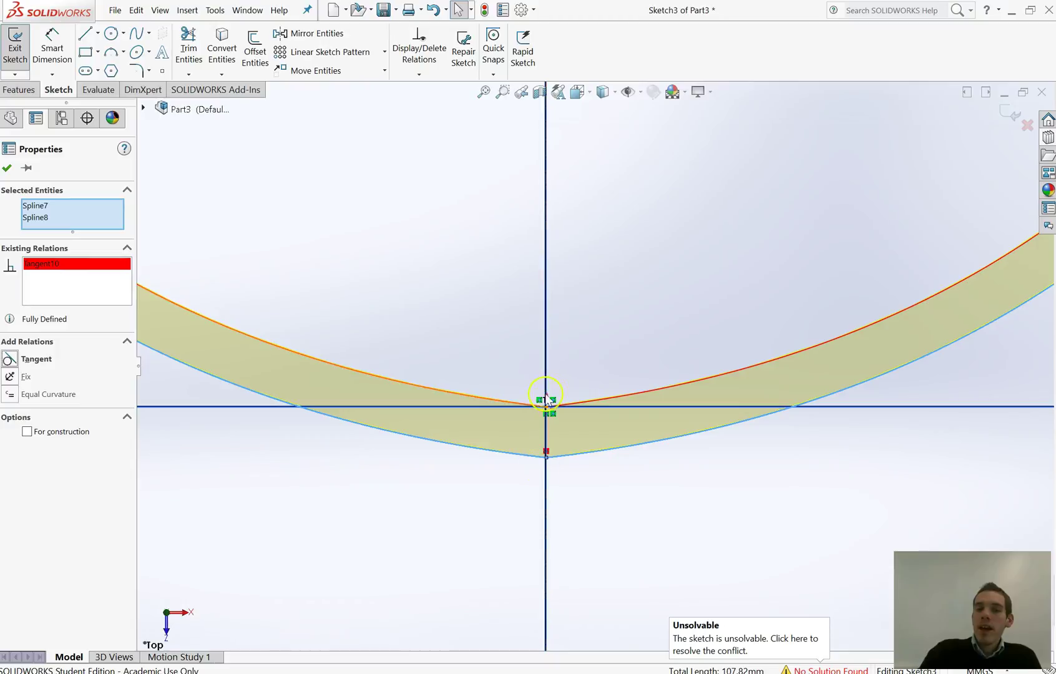
click(585, 448)
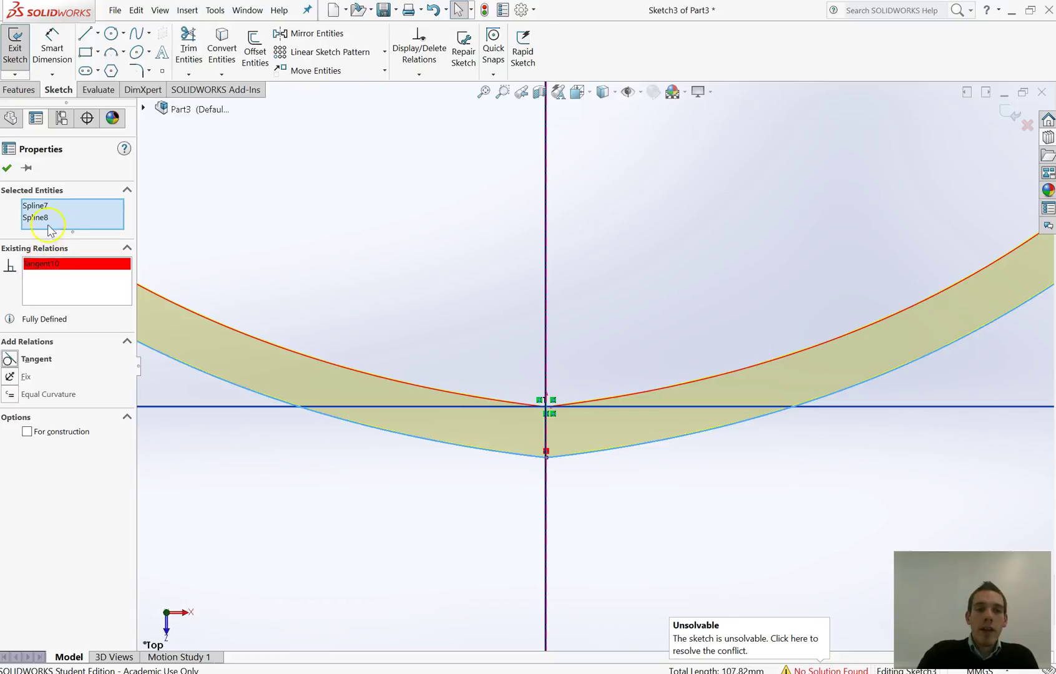
- Delete the tangent relation between the two outer offset splines
right_click(59, 266)
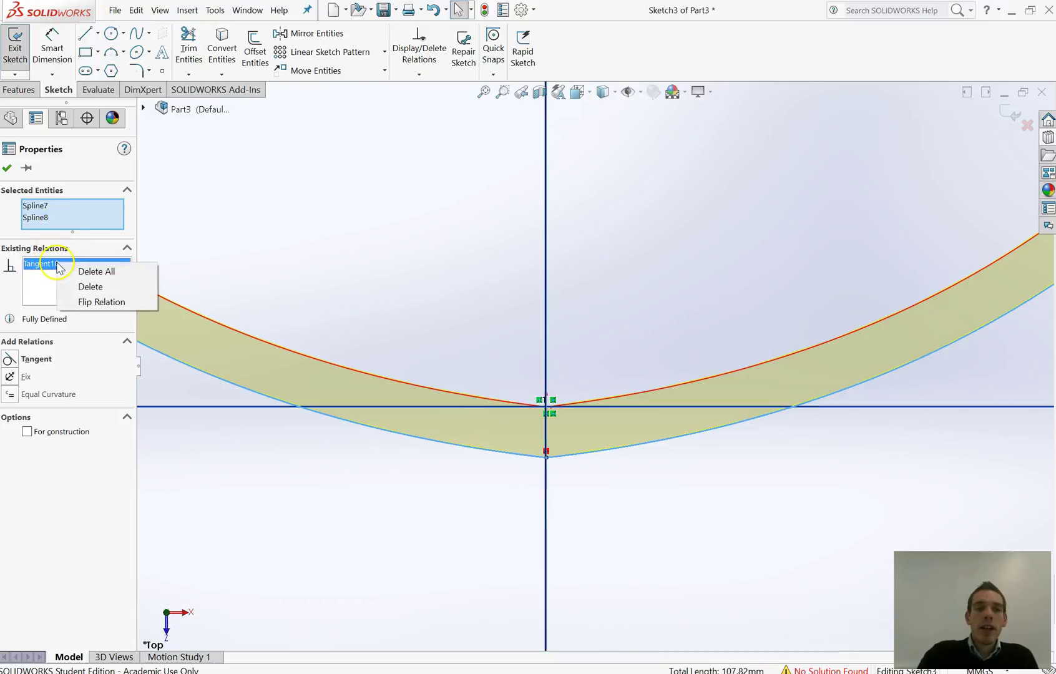
click(90, 287)
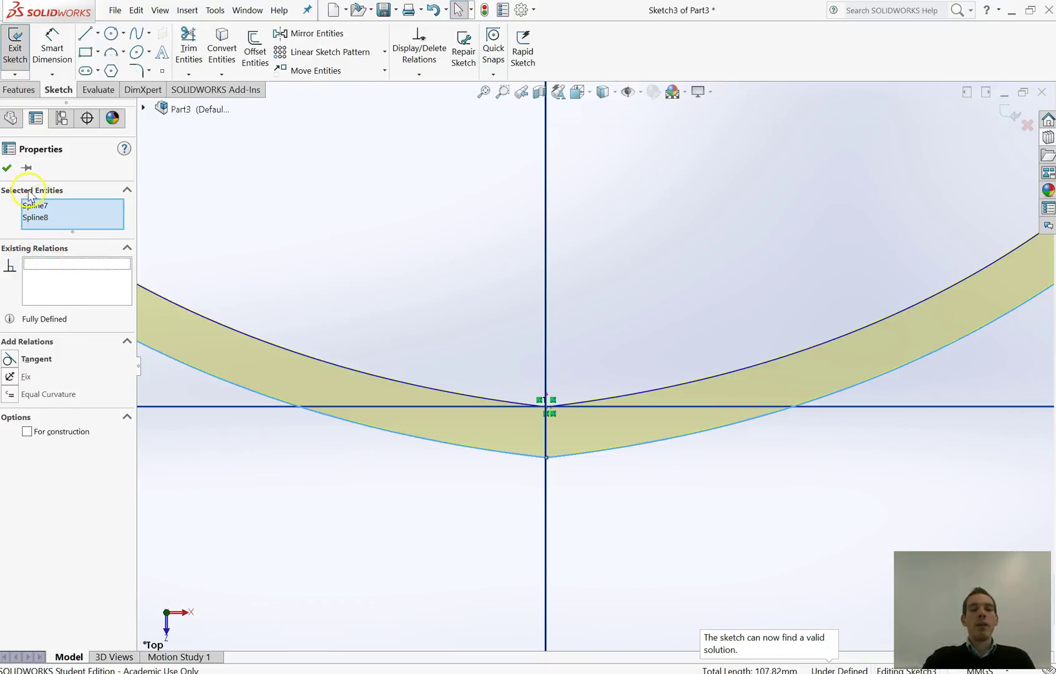
click(7, 168)
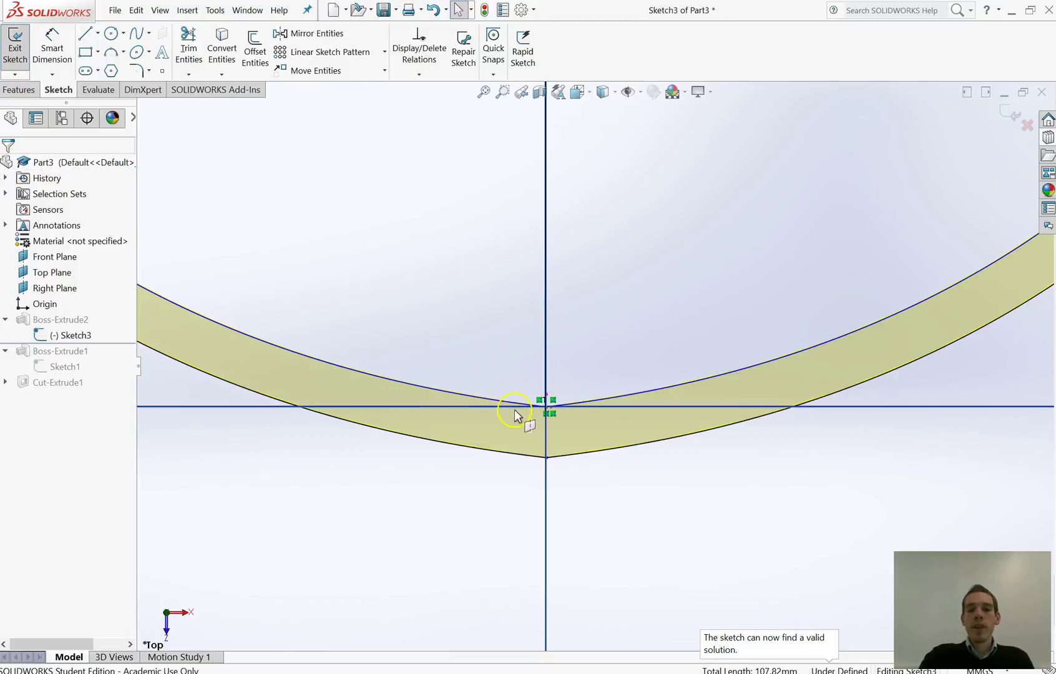
- Add a tangent relation between the two inner splines where they meet at the centerline
click(515, 407)
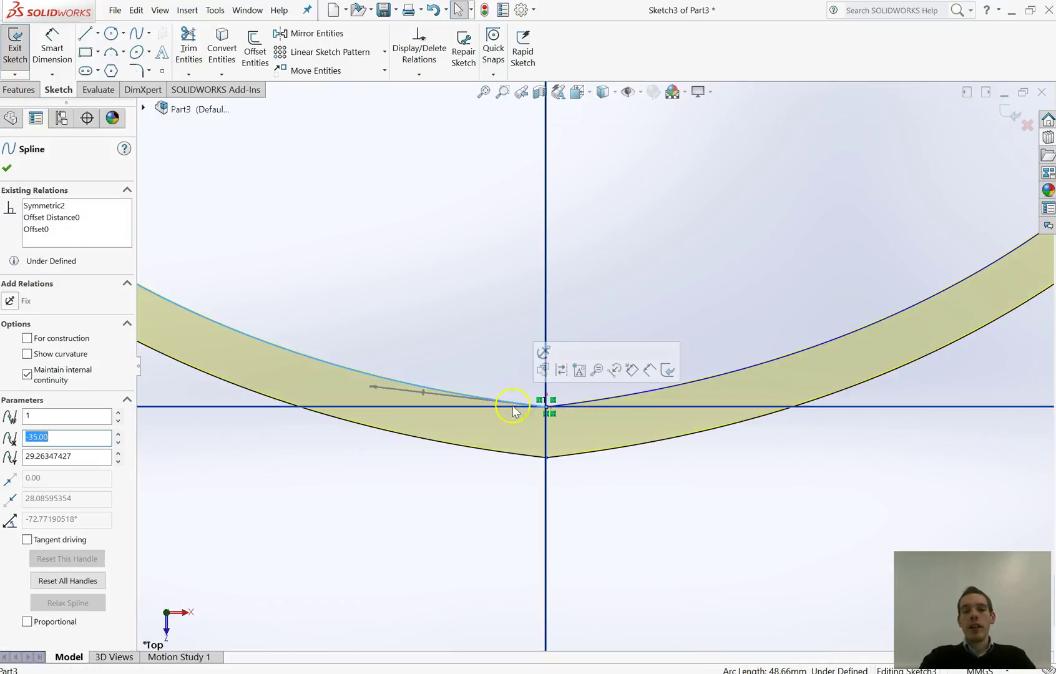
ctrl+click(605, 403)
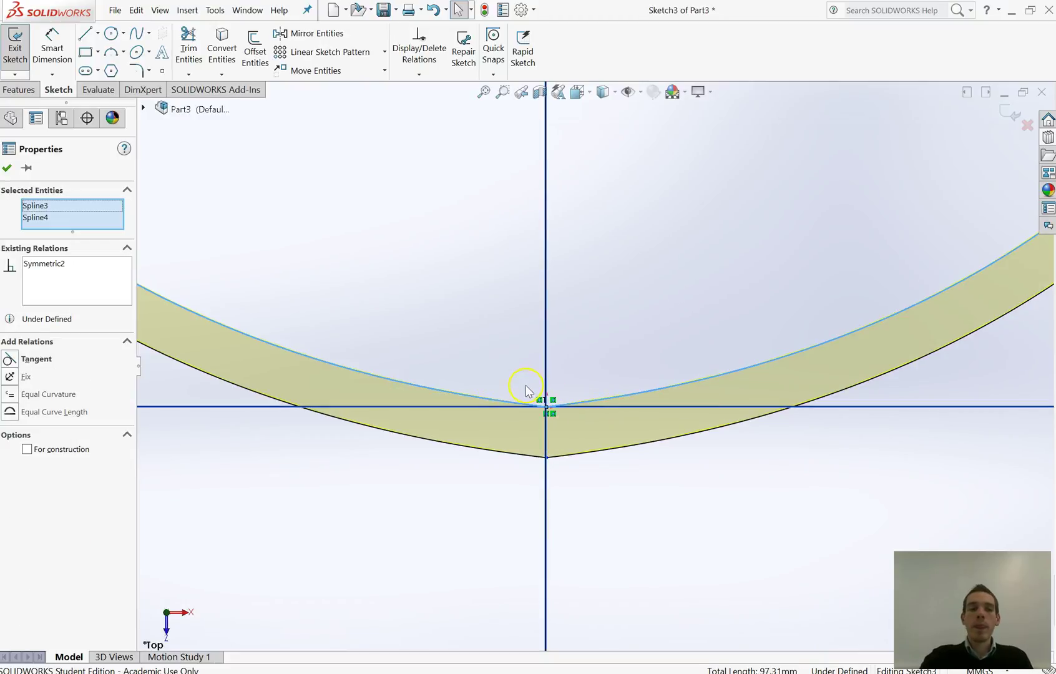
click(10, 361)
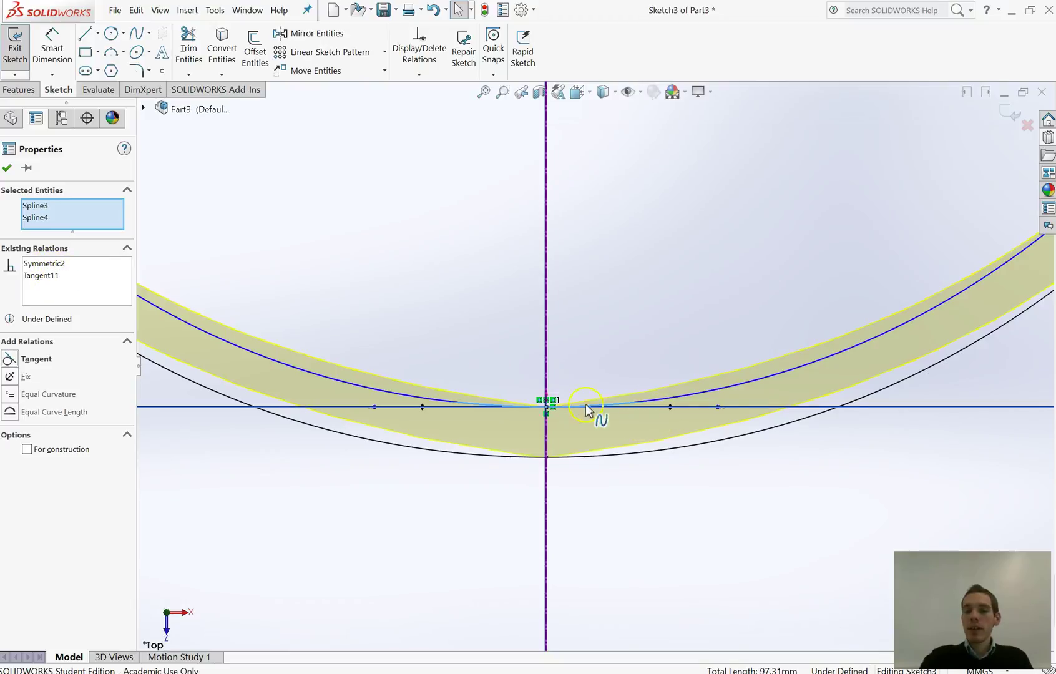
scroll(548, 412, down, 3)
scroll(548, 420, up, 1)
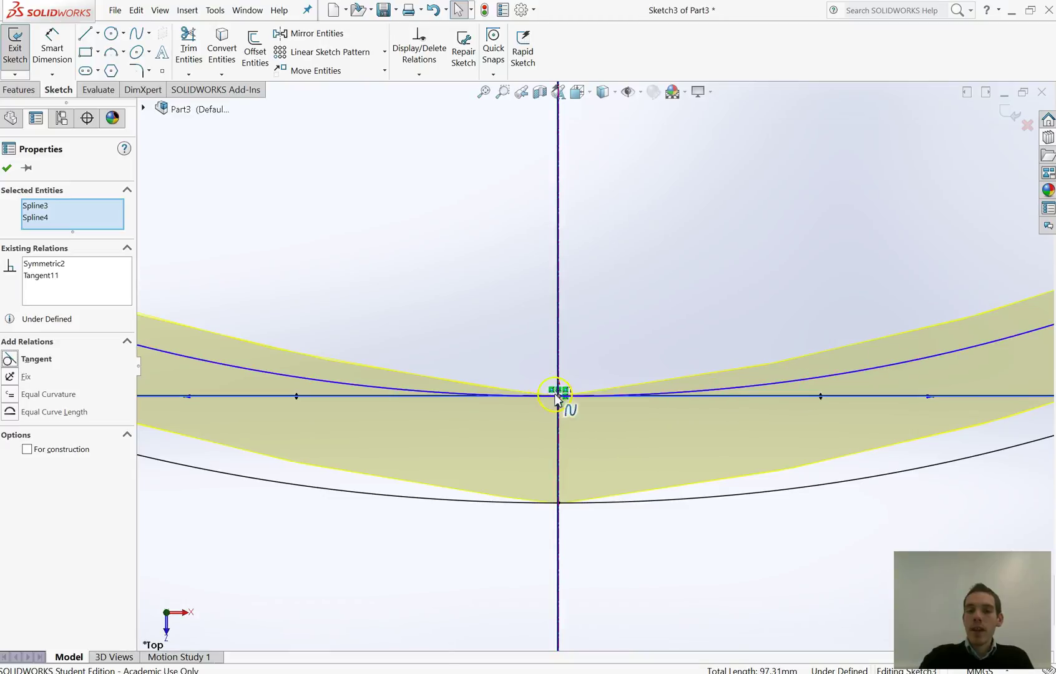
scroll(560, 404, down, 2)
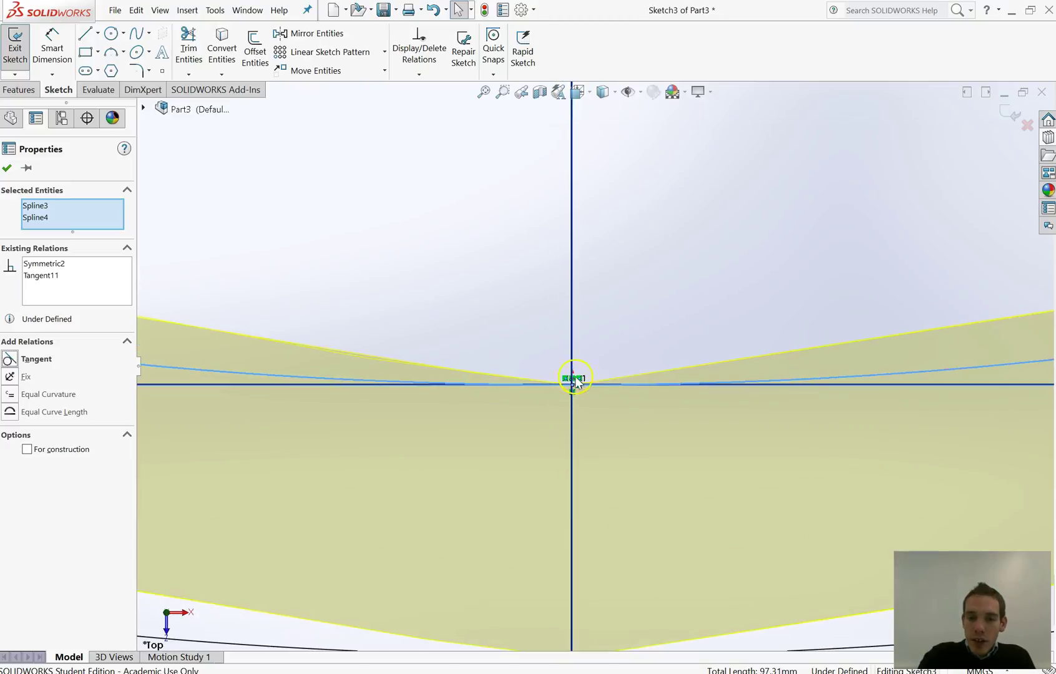
scroll(589, 396, up, 3)
scroll(685, 367, down, 2)
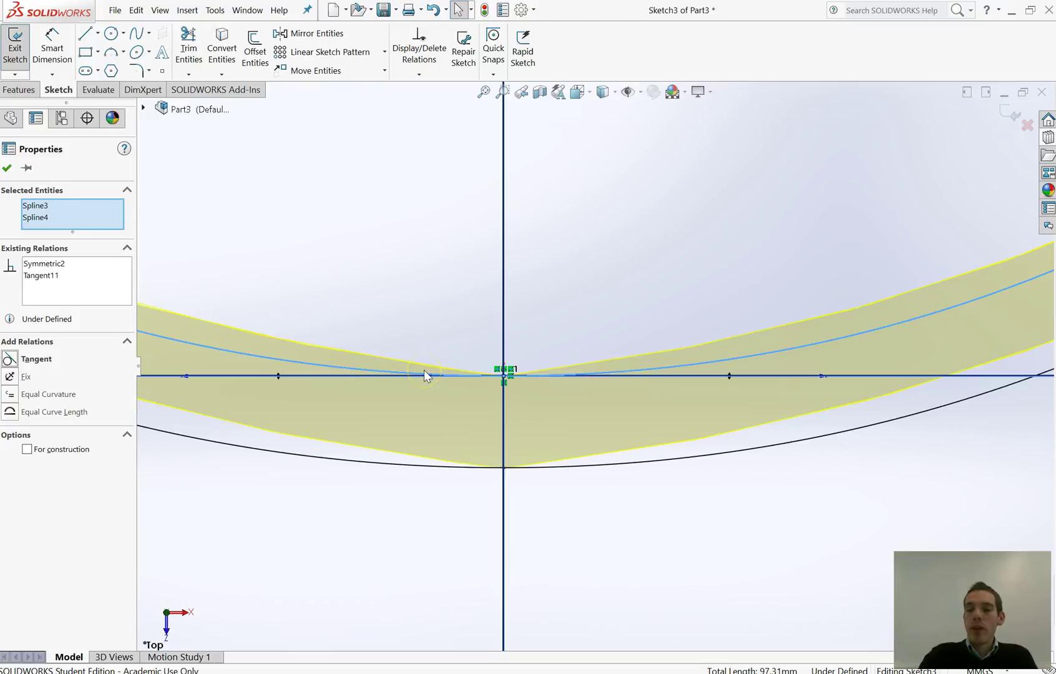
click(8, 167)
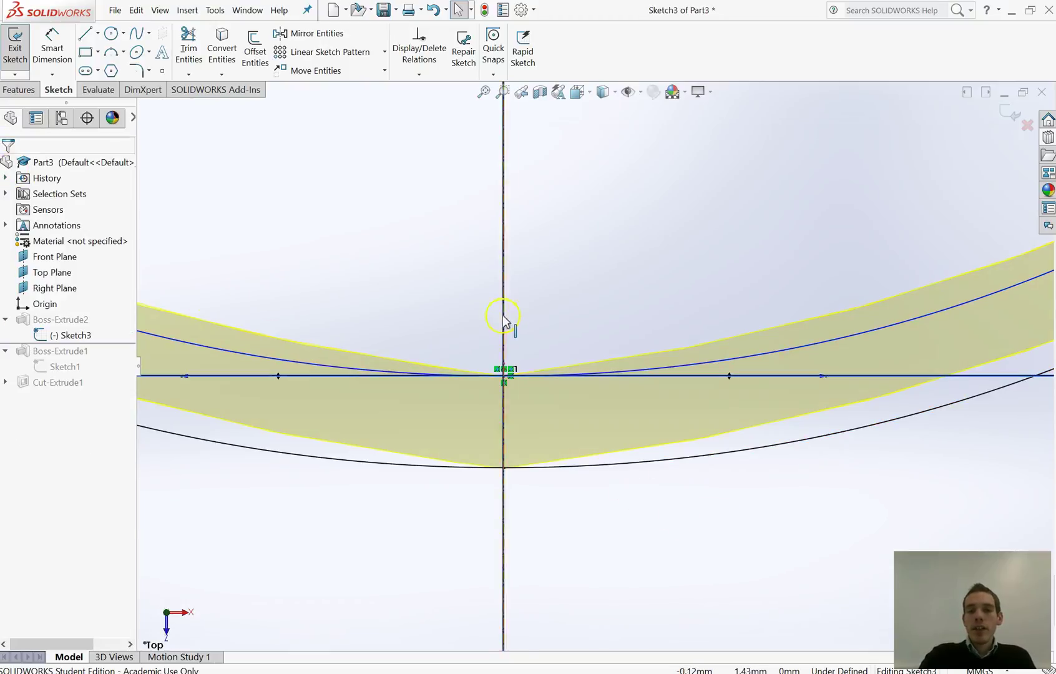
- Stretch the right inner spline's upper end handle to a tangent weighting of about 30.9 and make the handle vertical
scroll(494, 306, down, 3)
scroll(549, 374, up, 5)
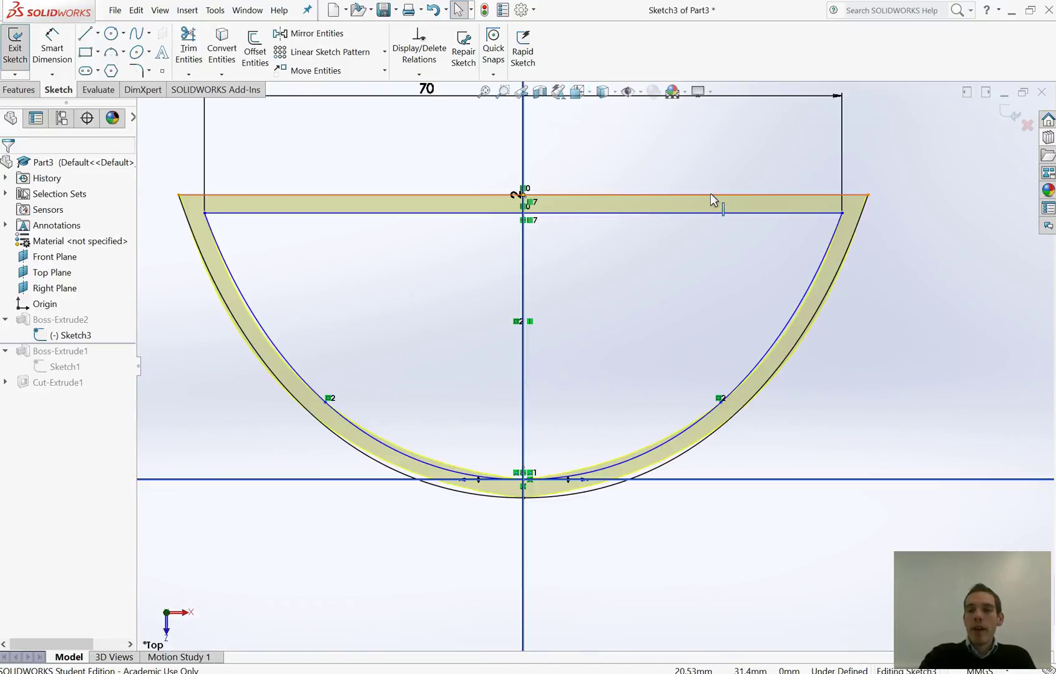
click(860, 212)
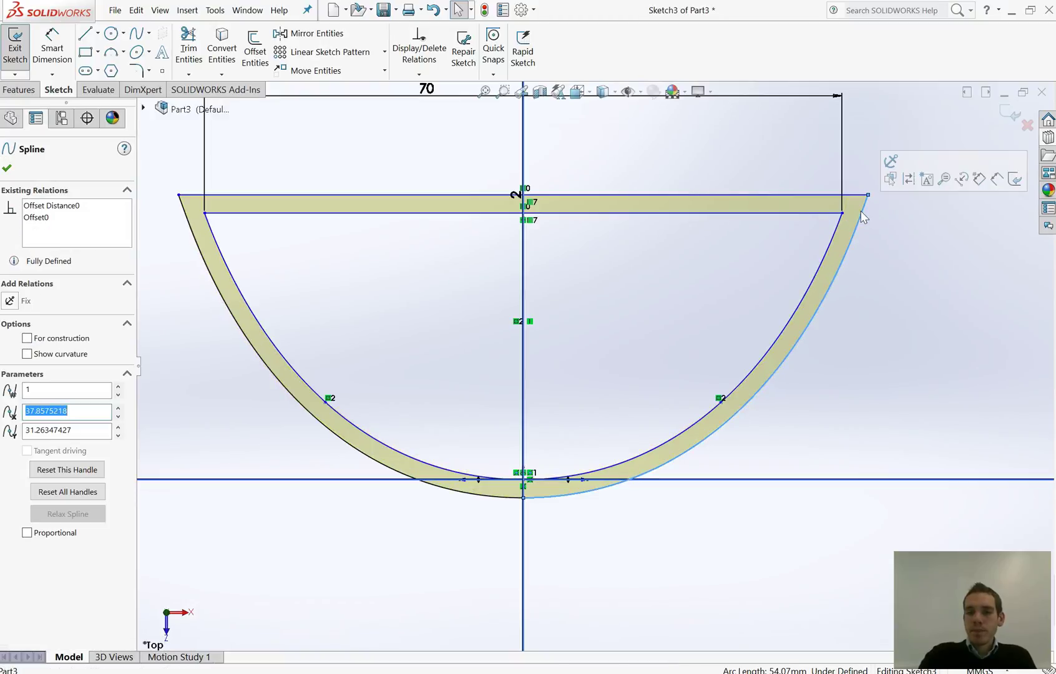
click(873, 196)
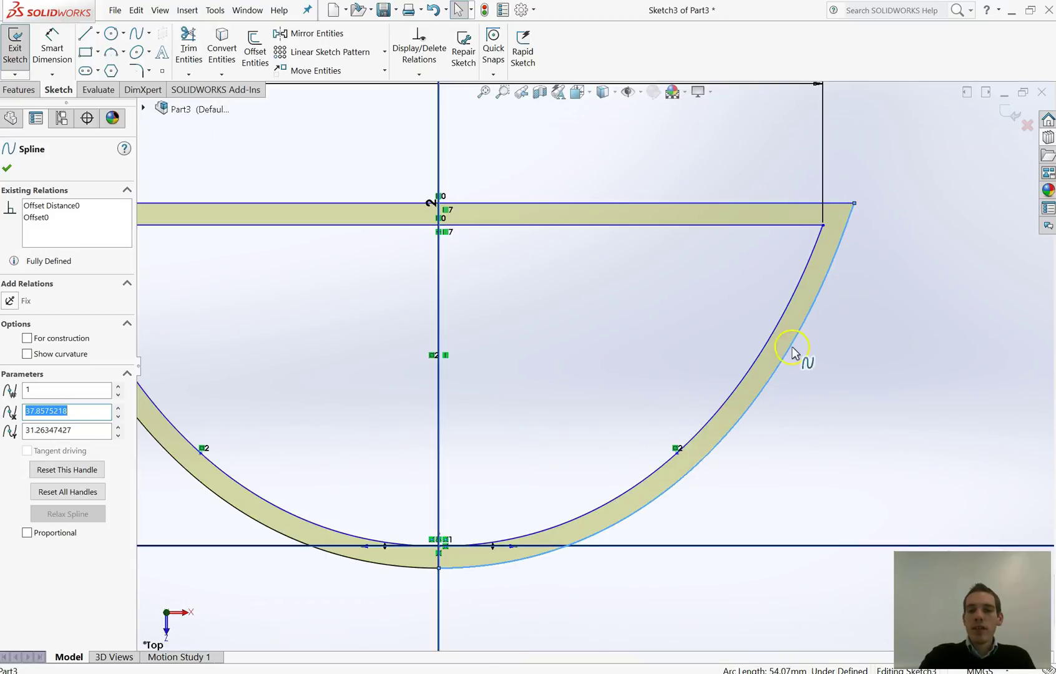
click(799, 294)
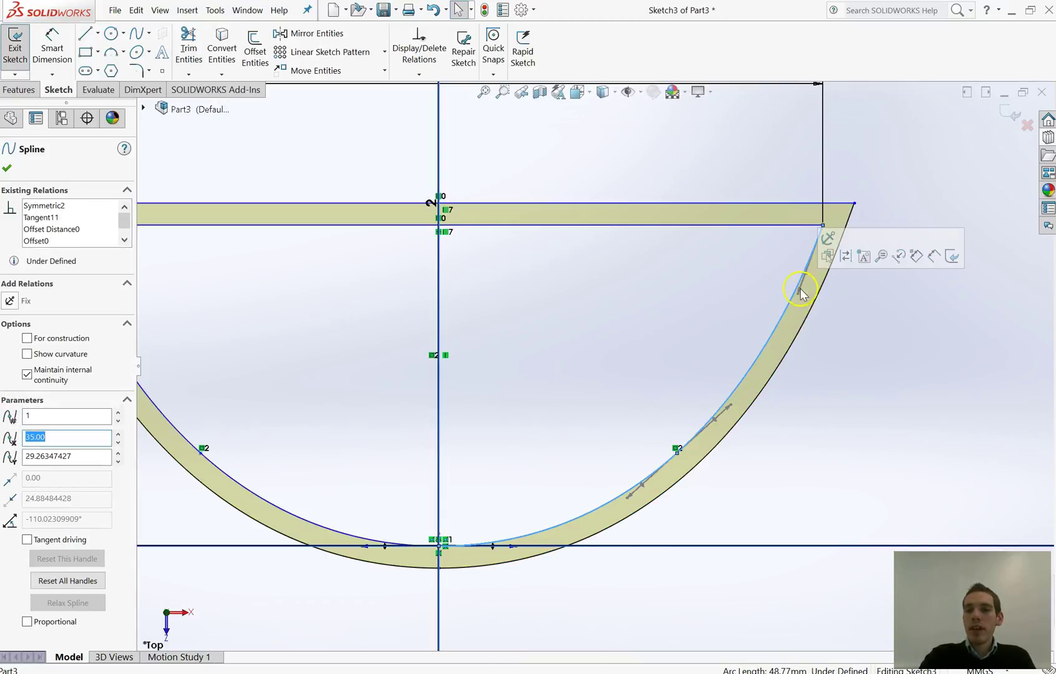
drag(799, 294, 829, 302)
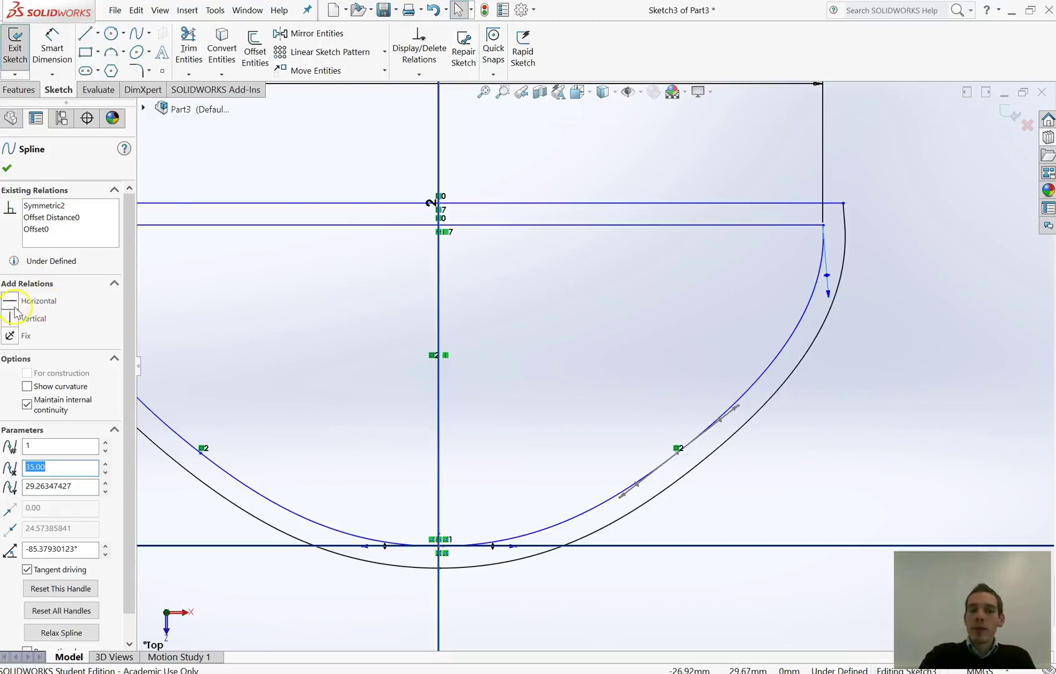
mouse_move(830, 302)
mouse_down()
mouse_move(808, 305)
mouse_move(834, 290)
mouse_move(831, 326)
mouse_move(827, 306)
mouse_move(824, 319)
mouse_move(800, 306)
mouse_move(826, 307)
mouse_move(826, 281)
mouse_move(825, 314)
mouse_move(840, 309)
mouse_move(822, 315)
mouse_up()
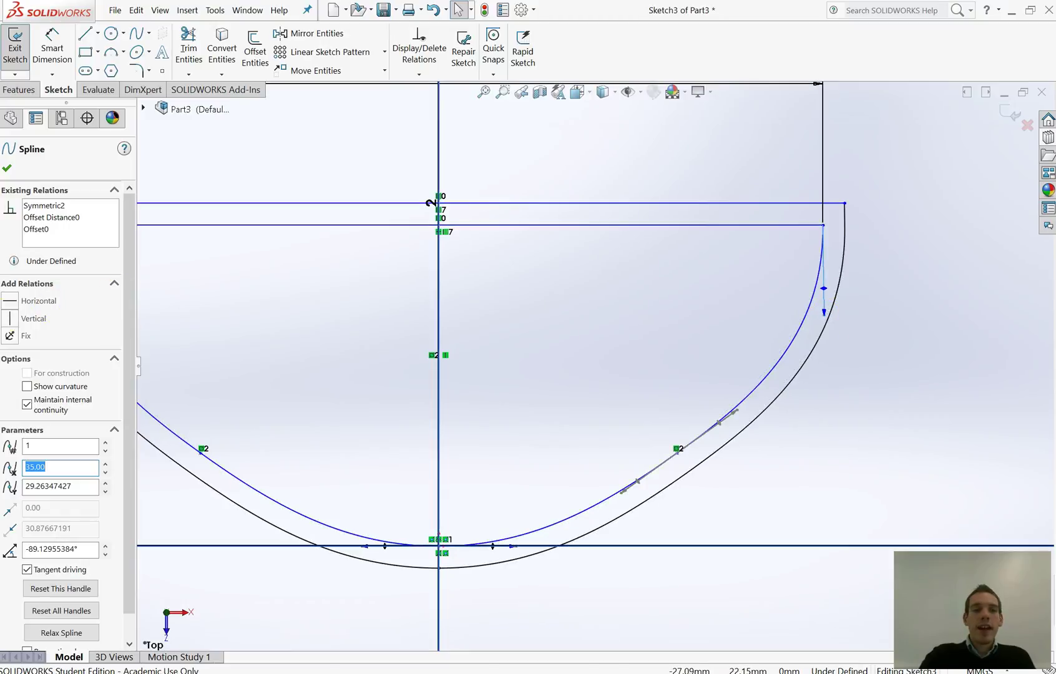
click(11, 320)
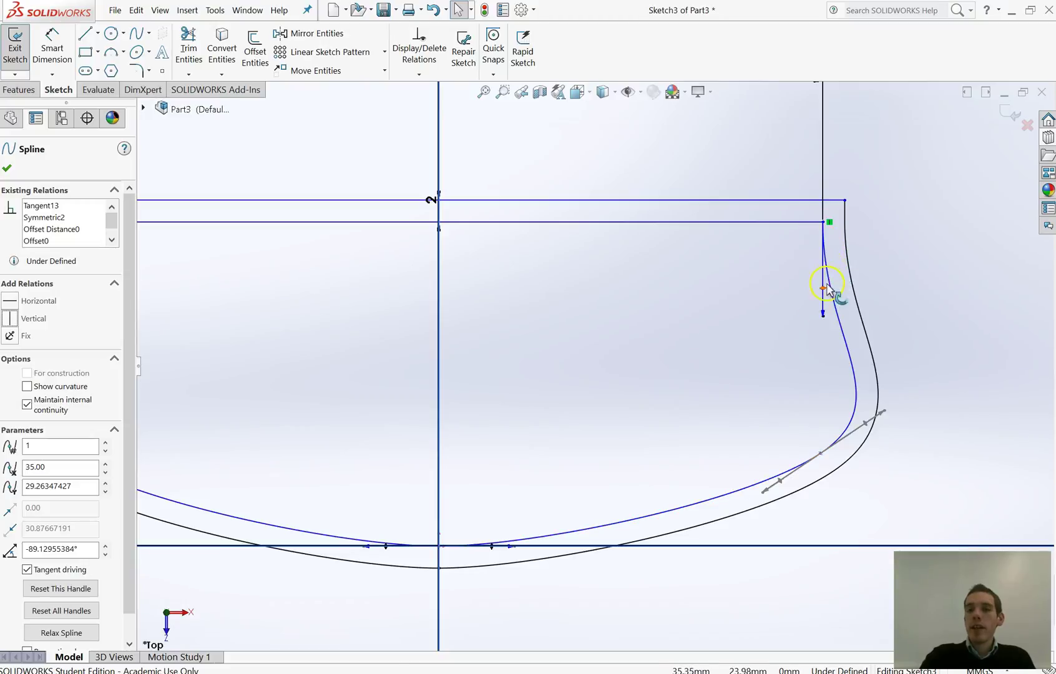
- Move the middle point of the right inner spline to about X 27.3 mm, Y 6.6 mm to round out the profile
scroll(849, 350, up, 3)
scroll(710, 412, down, 3)
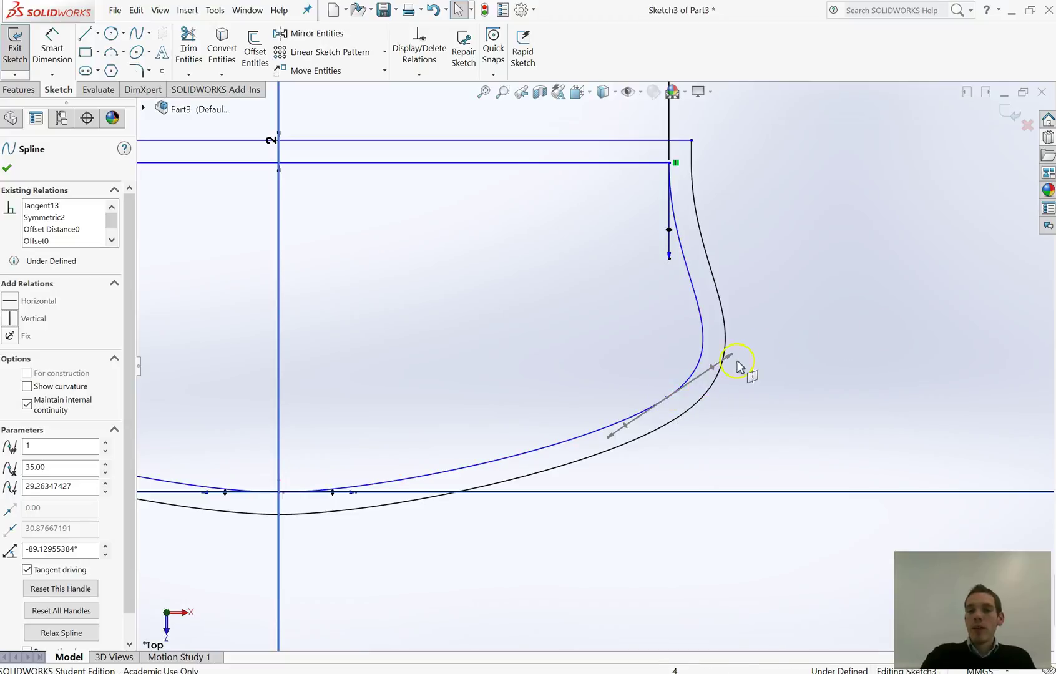
drag(669, 400, 584, 419)
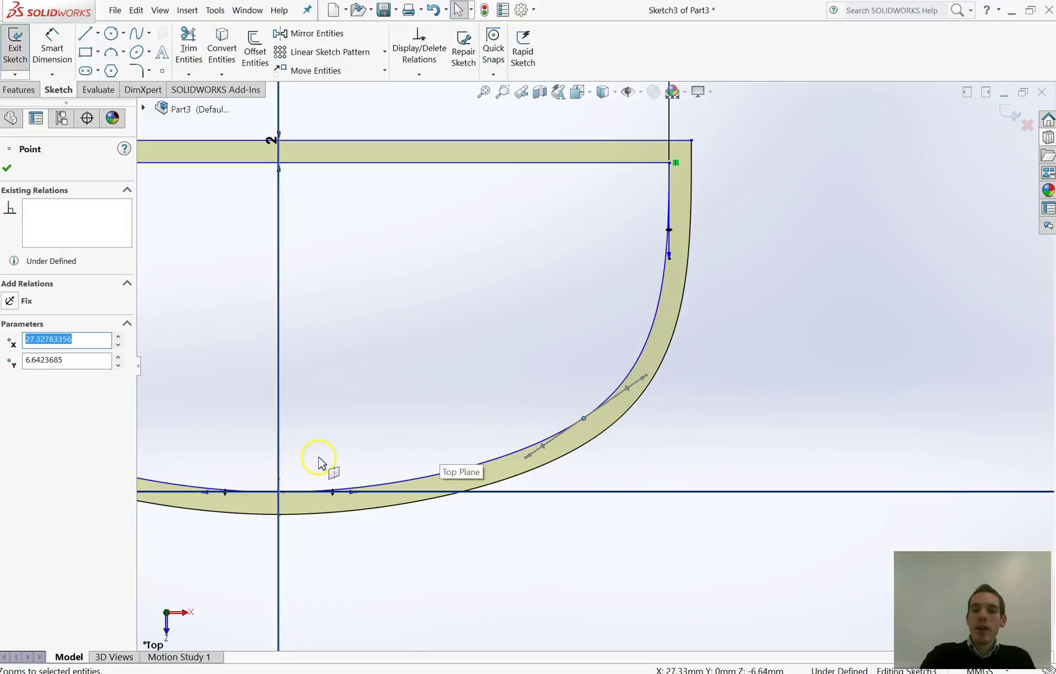
scroll(662, 377, up, 6)
scroll(423, 328, down, 3)
scroll(375, 323, down, 2)
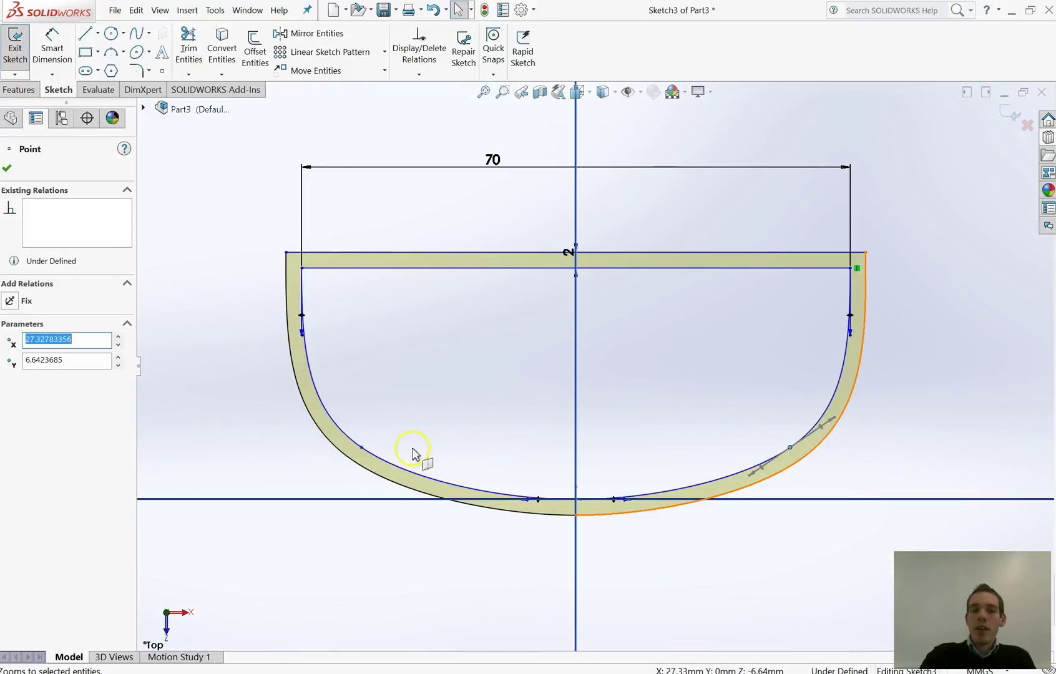
click(9, 171)
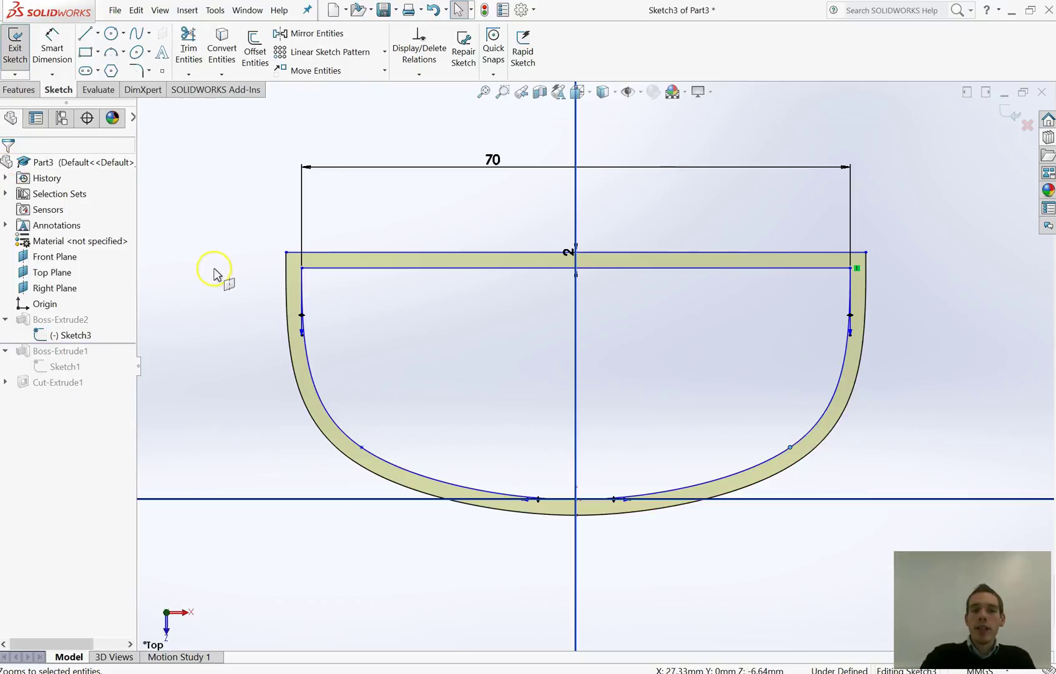
- Exit the profile sketch to rebuild Boss-Extrude2 and inspect the reshaped hollow body in 3D
click(1011, 116)
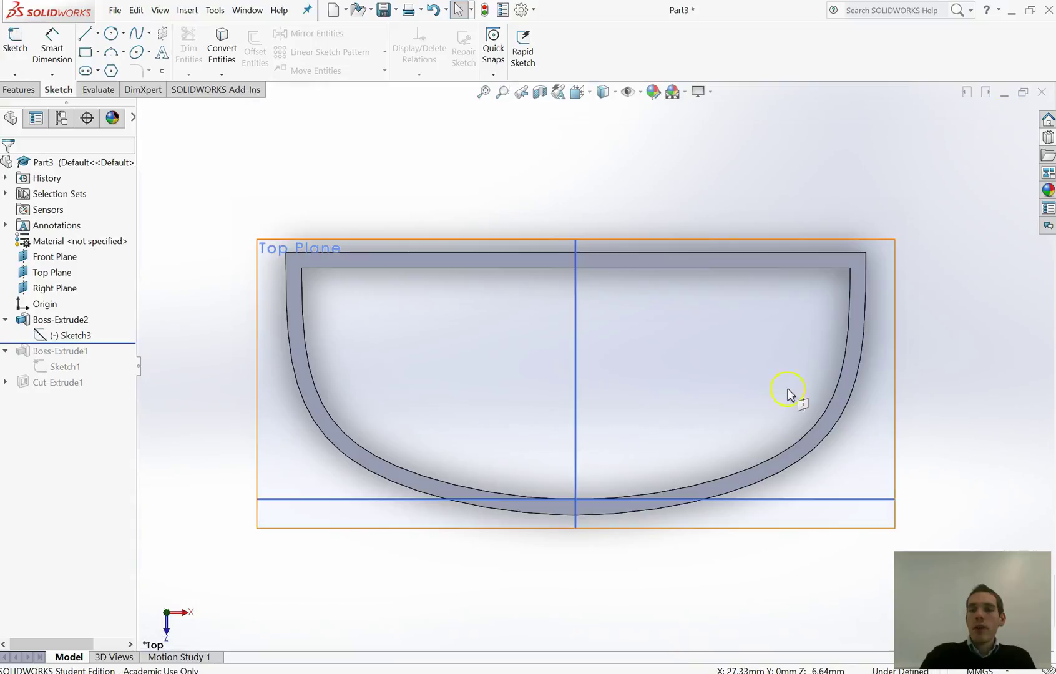
middle_drag(658, 254, 492, 379)
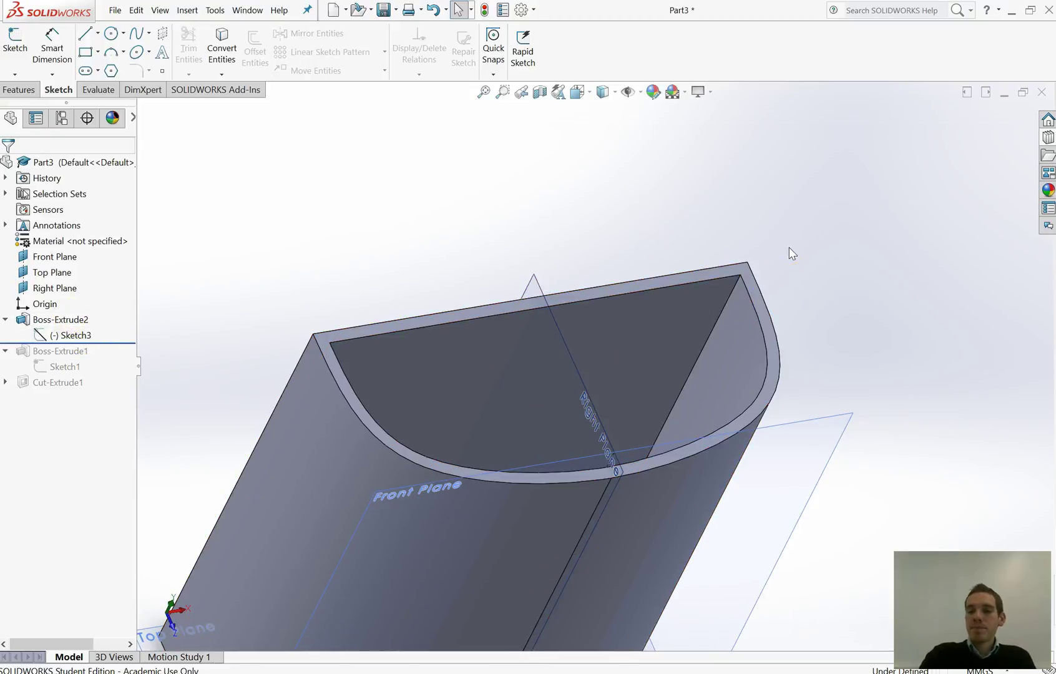
middle_drag(789, 248, 689, 256)
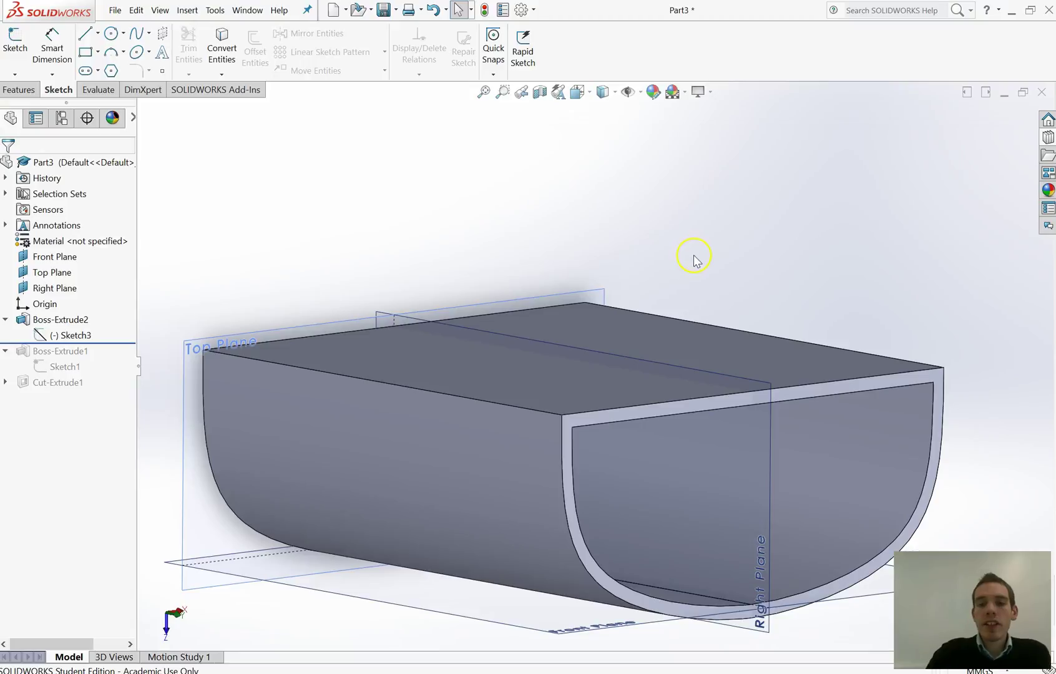
click(652, 417)
middle_drag(652, 435, 527, 400)
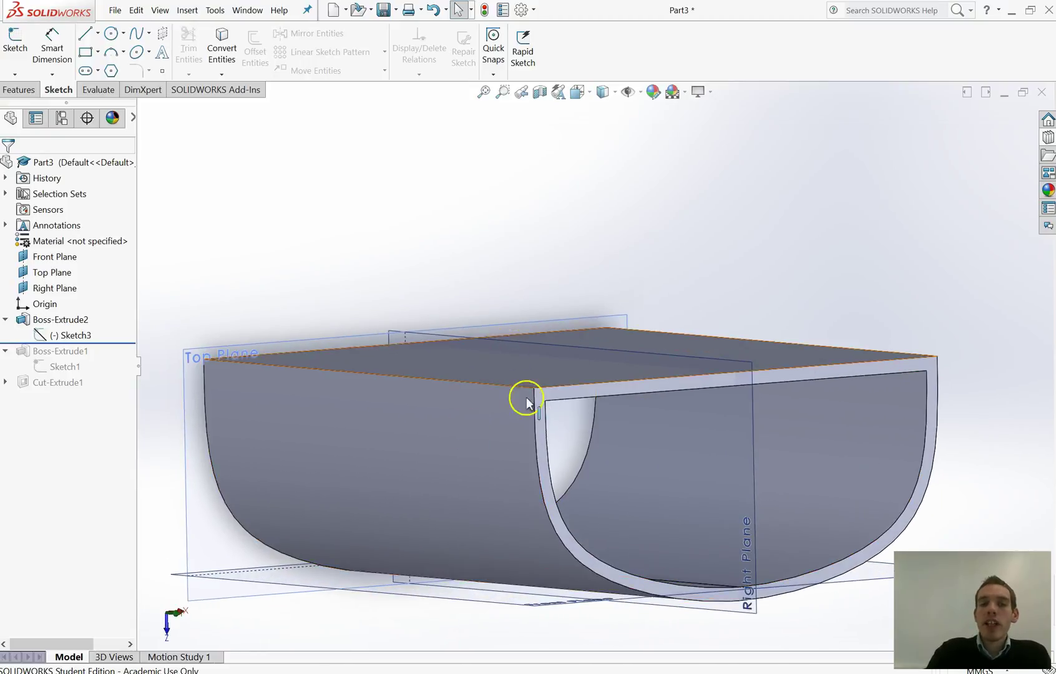